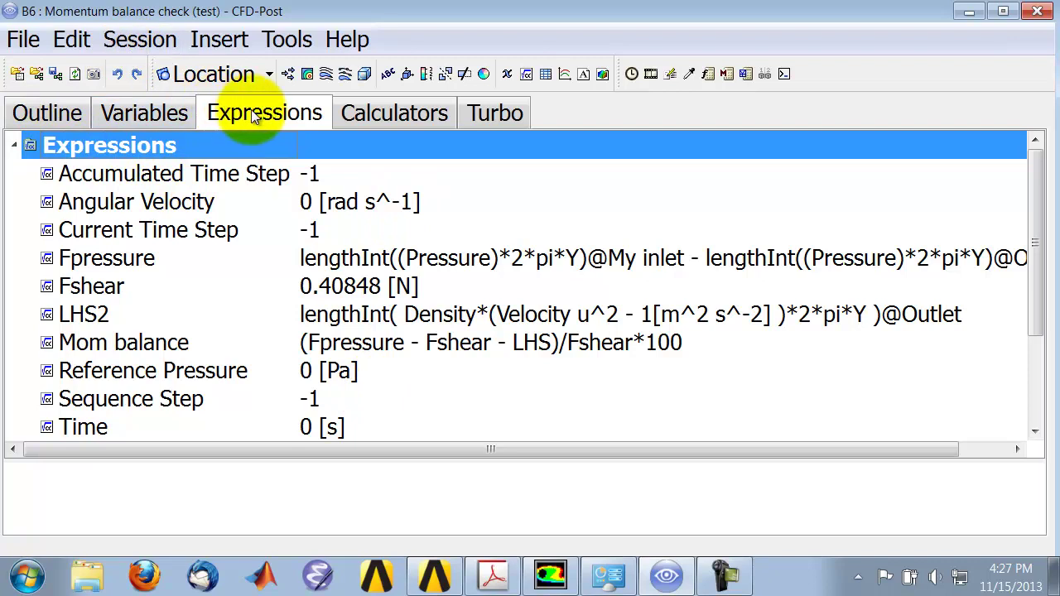
Create a new expression named LHS
right_click(143, 145)
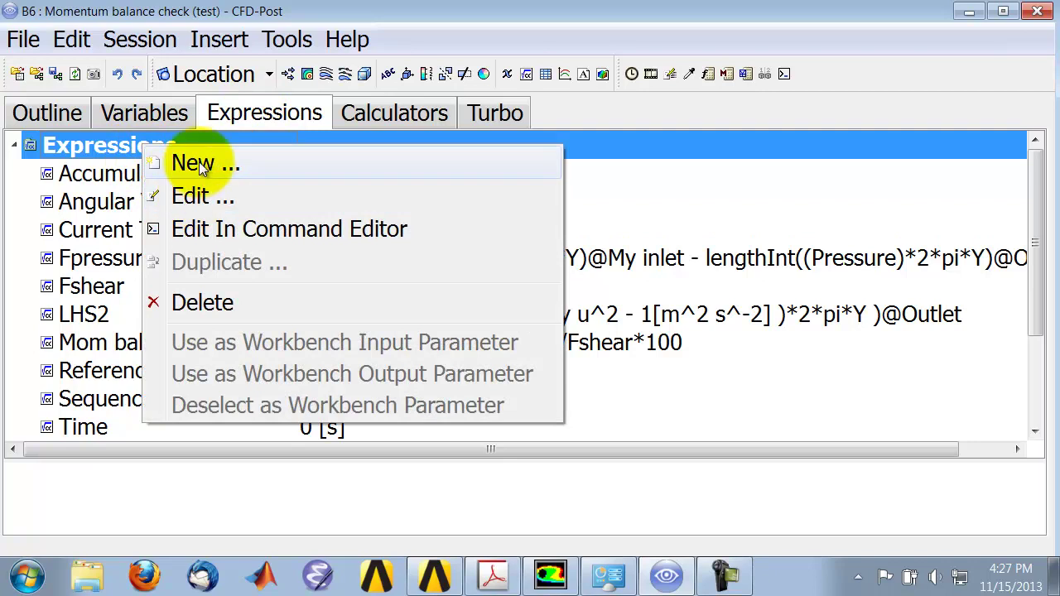
left_click(179, 162)
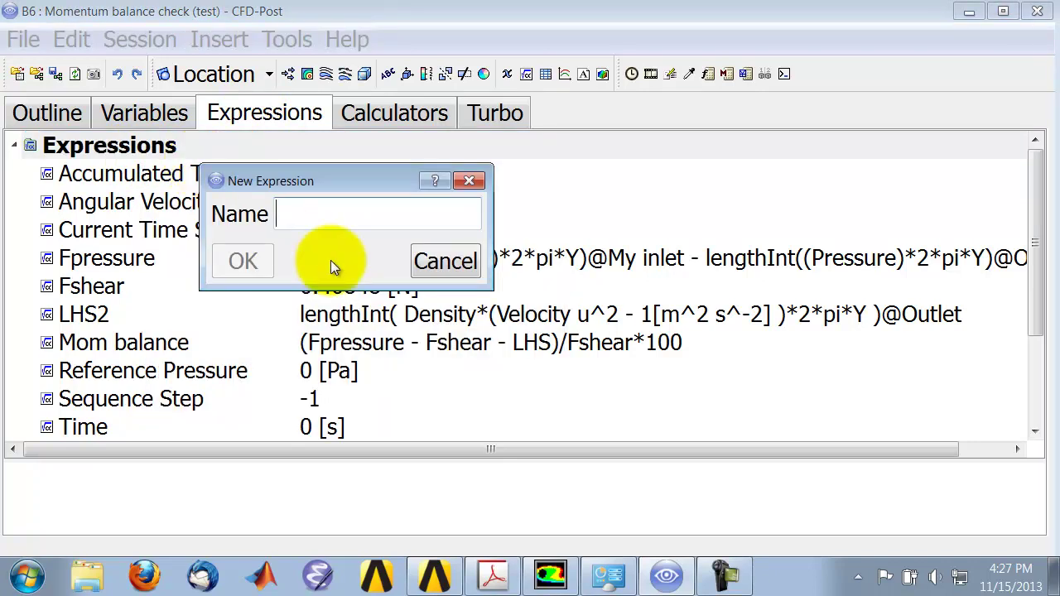
type("LHS")
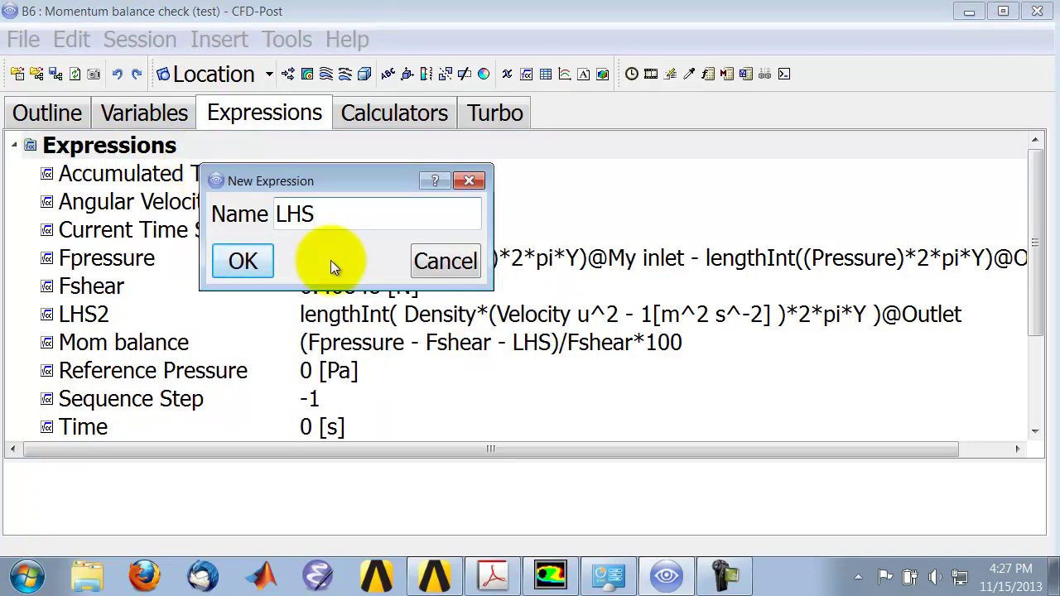
key("Return")
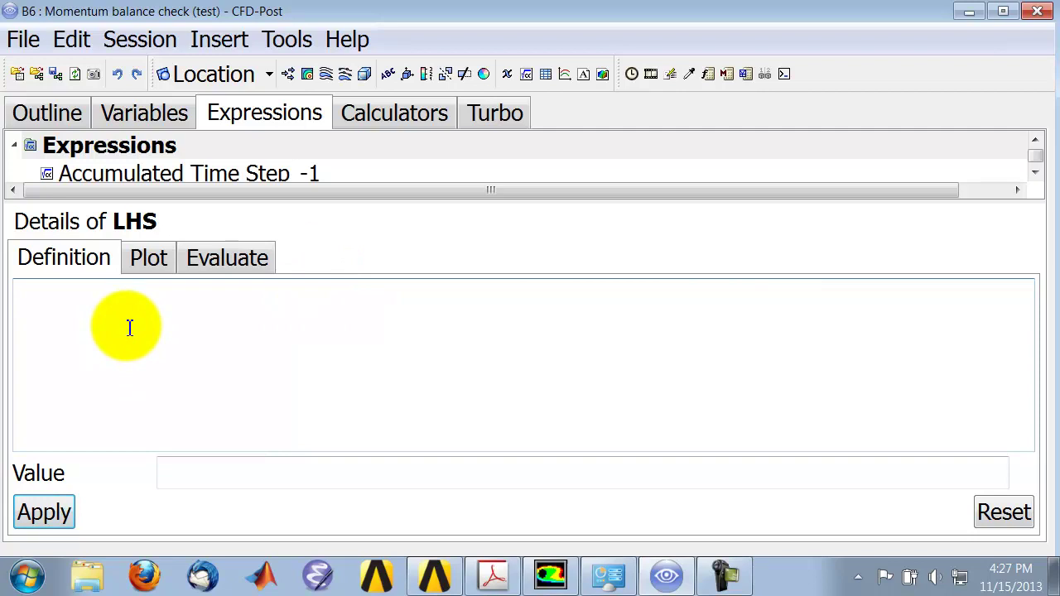
Insert the CFD-Post function lengthInt into the empty LHS definition
right_click(126, 326)
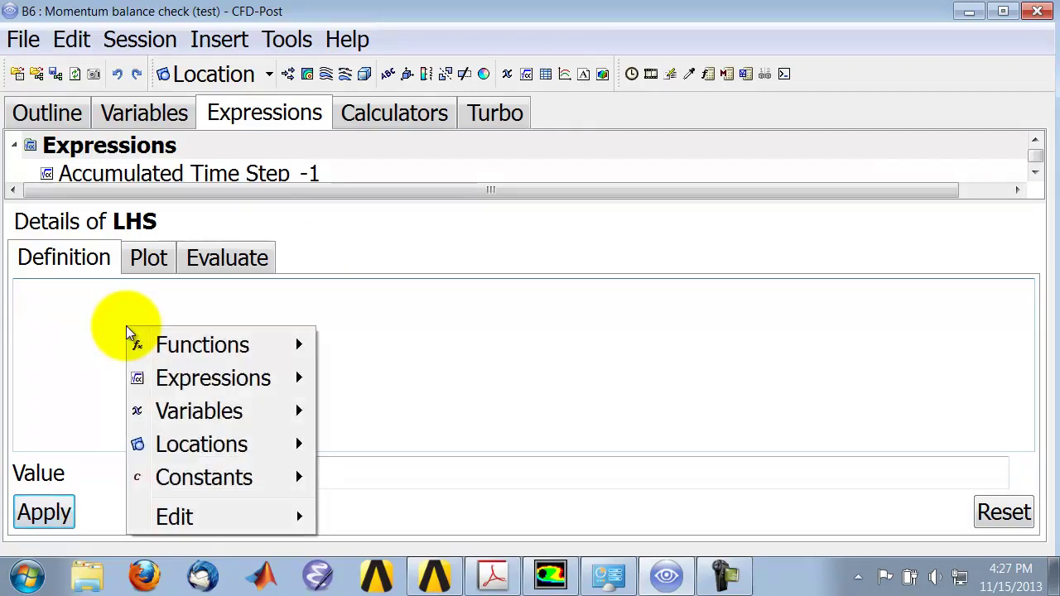
mouse_move(197, 385)
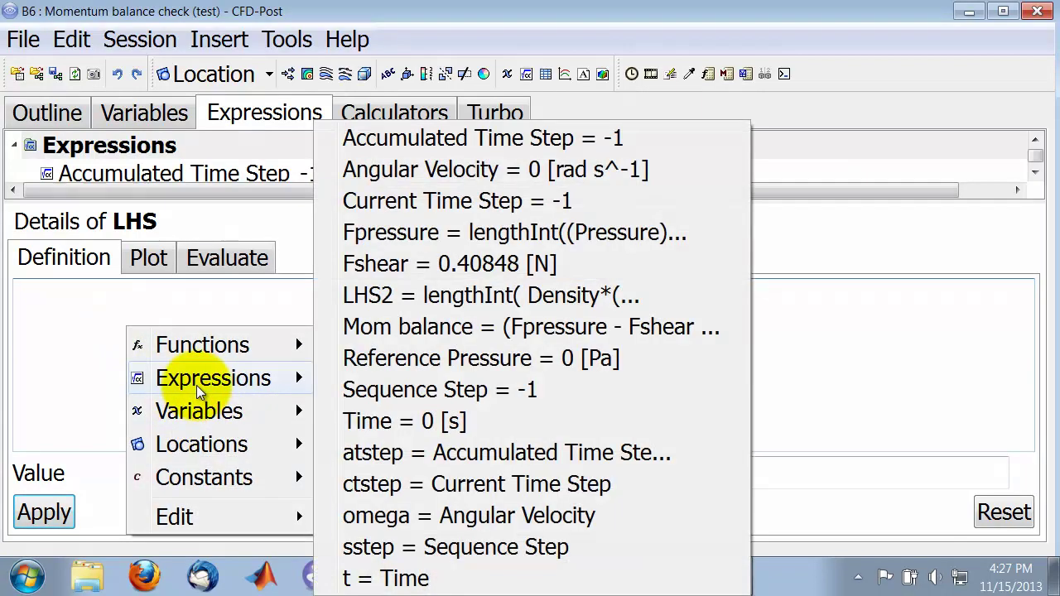
mouse_move(205, 350)
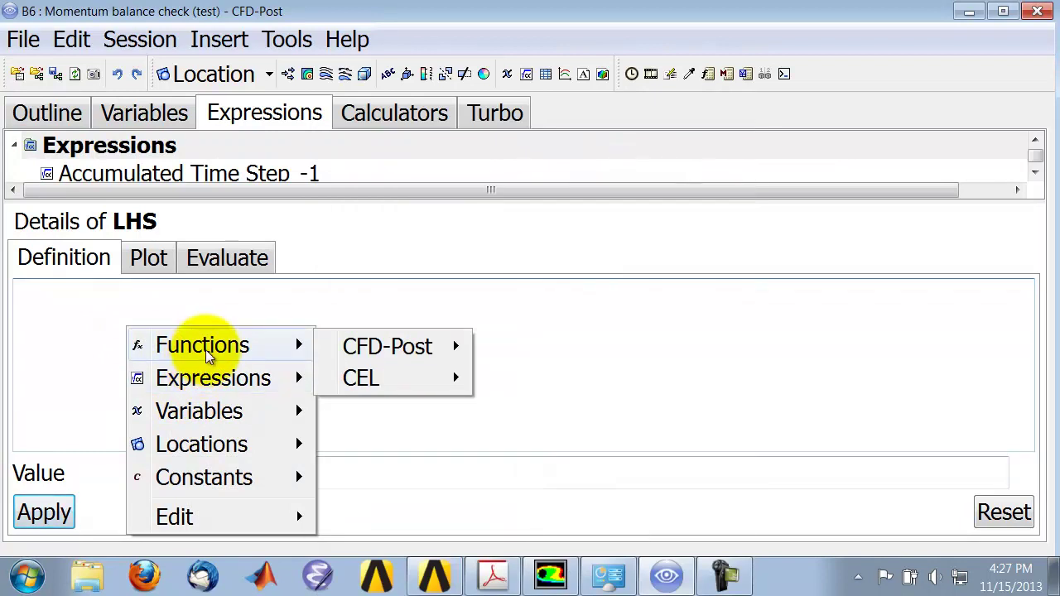
mouse_move(425, 352)
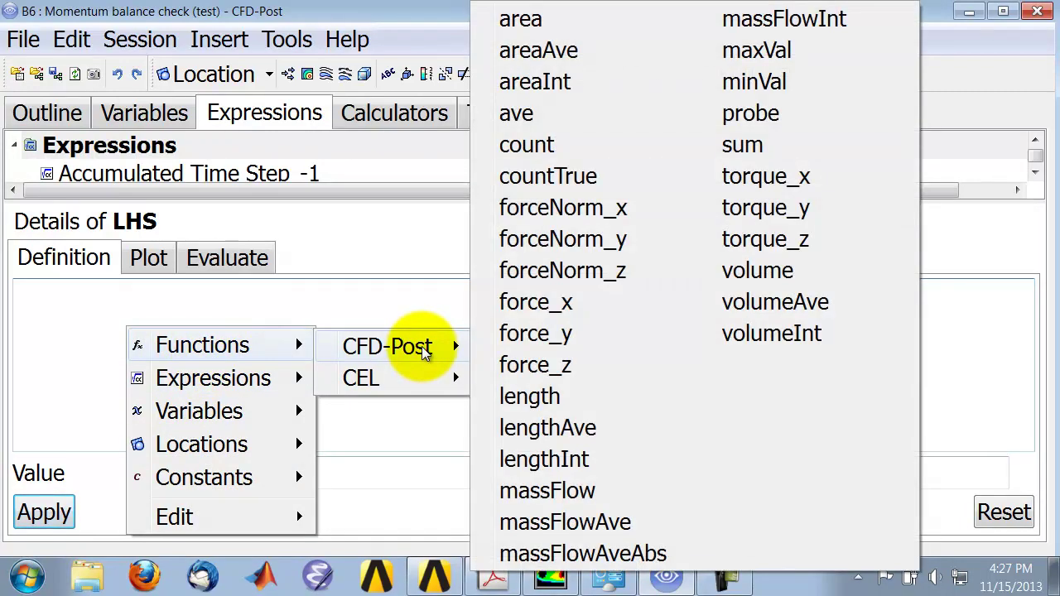
left_click(542, 460)
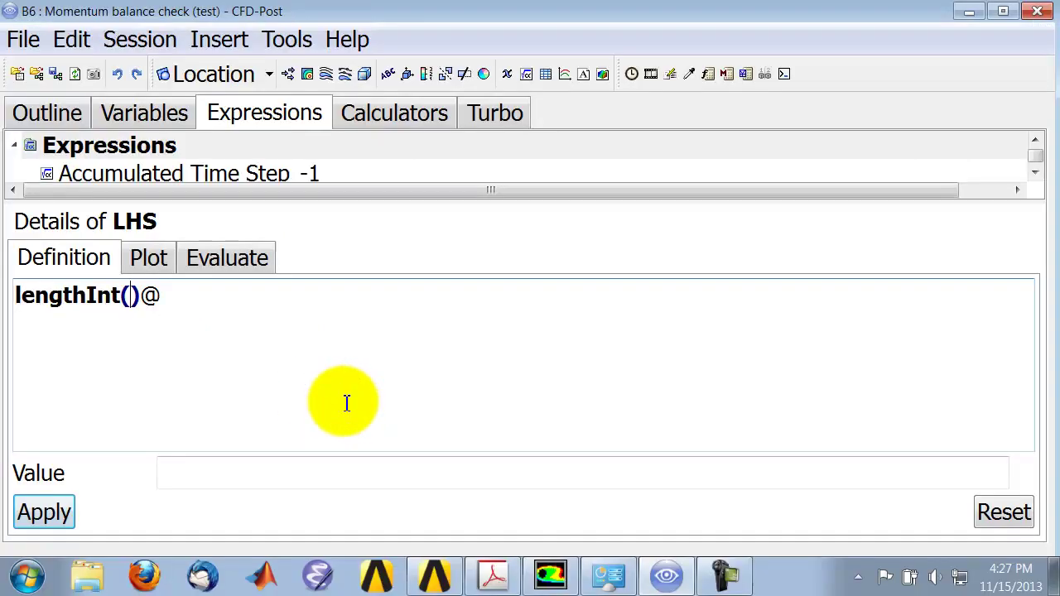
Enter the Density variable as the lengthInt argument, multiplied by an empty pair of parentheses
right_click(131, 295)
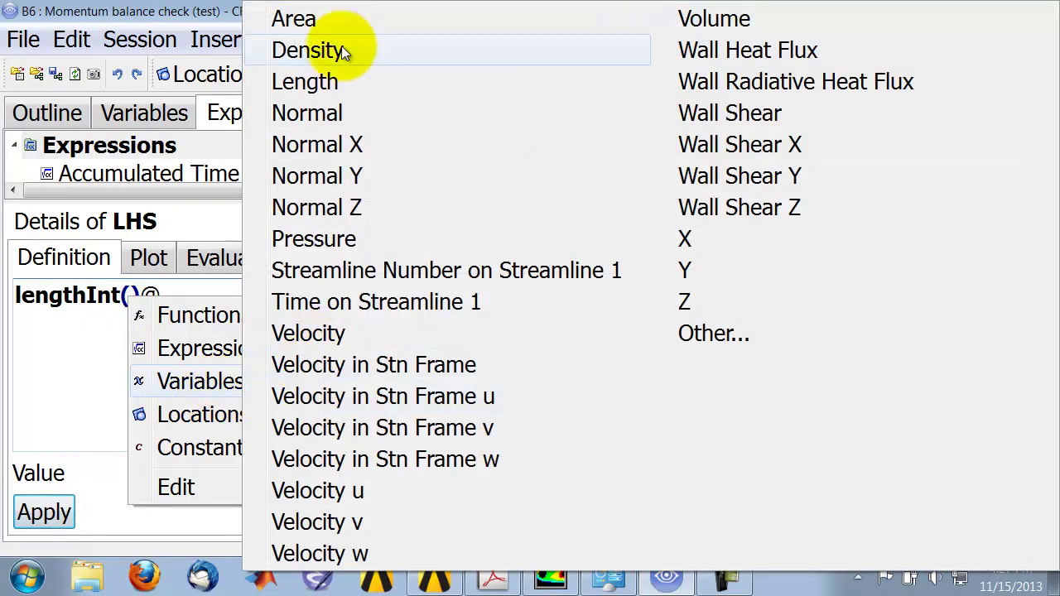
left_click(345, 54)
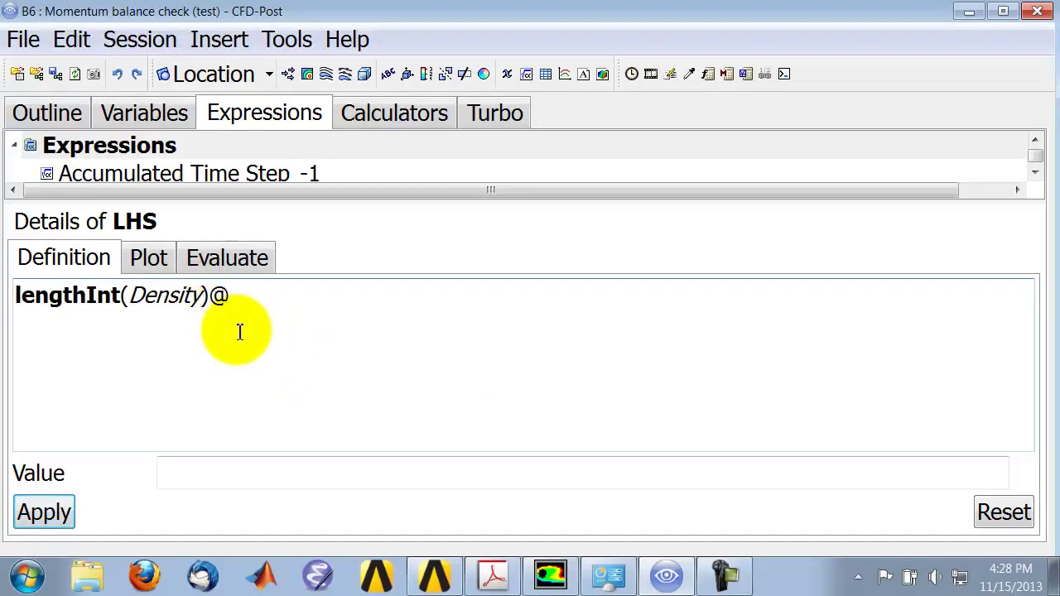
type("*")
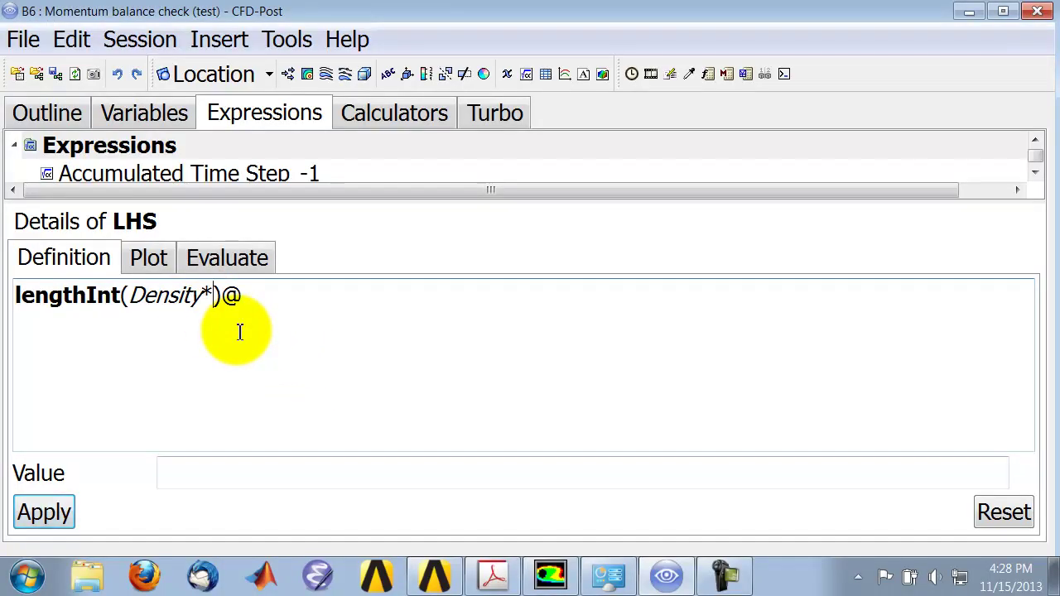
type("(")
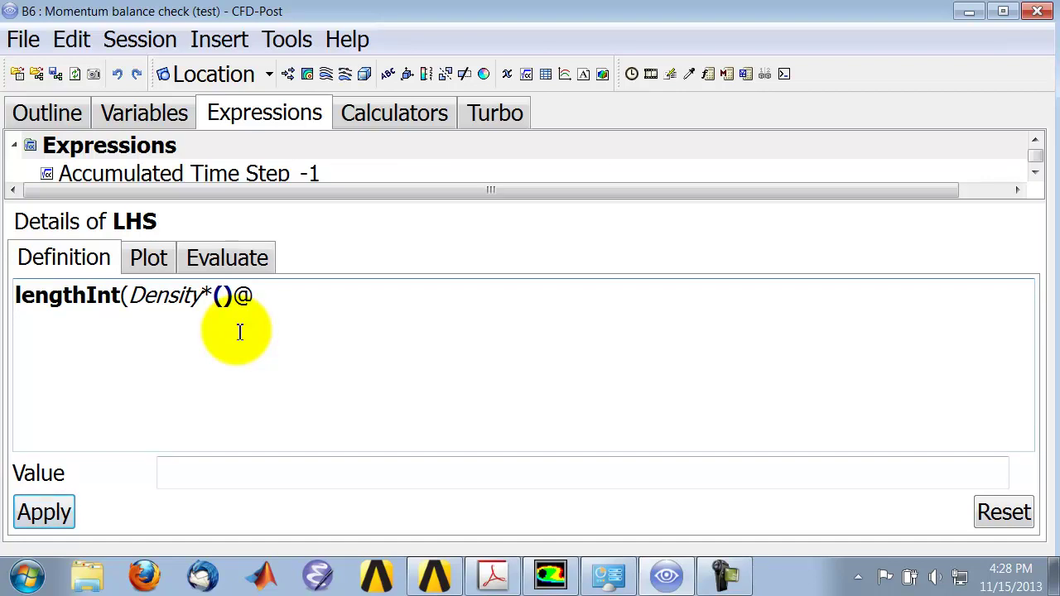
type(")")
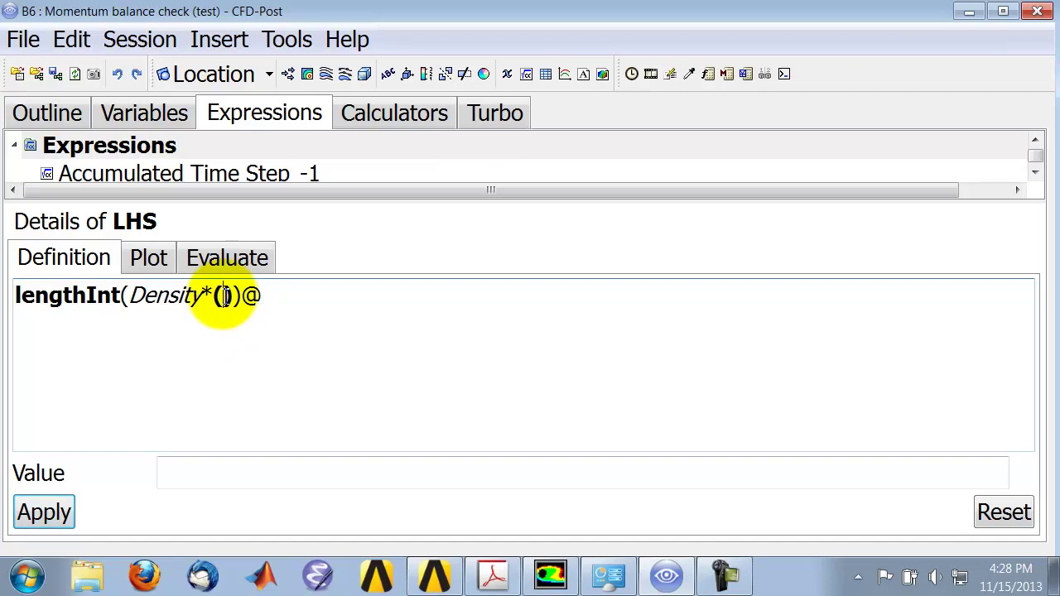
Fill the inner parentheses after Density with the Velocity u variable squared minus 1, as Velocity u^2 - 1
right_click(224, 295)
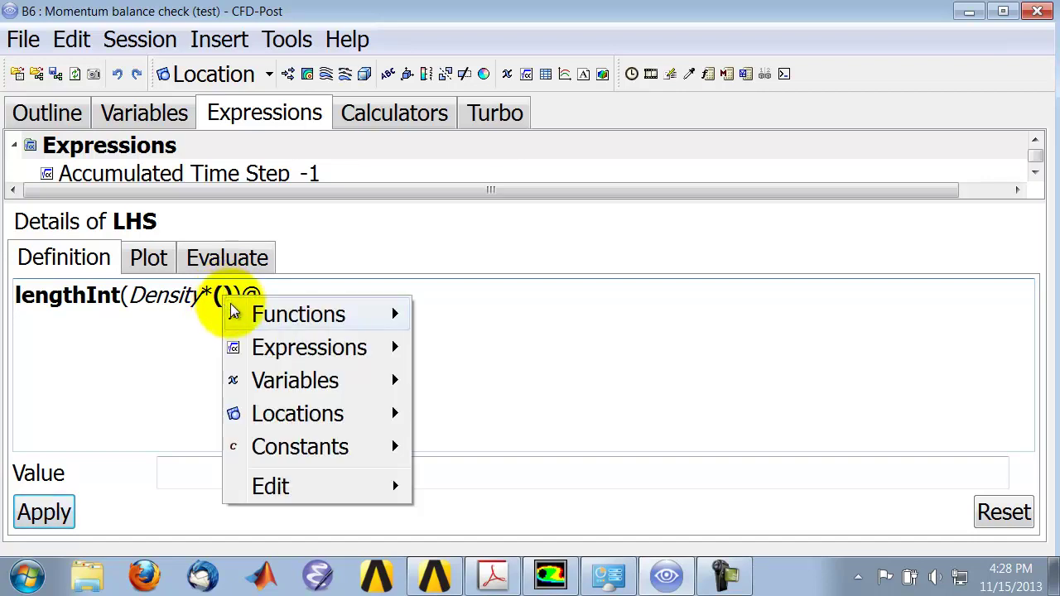
mouse_move(280, 386)
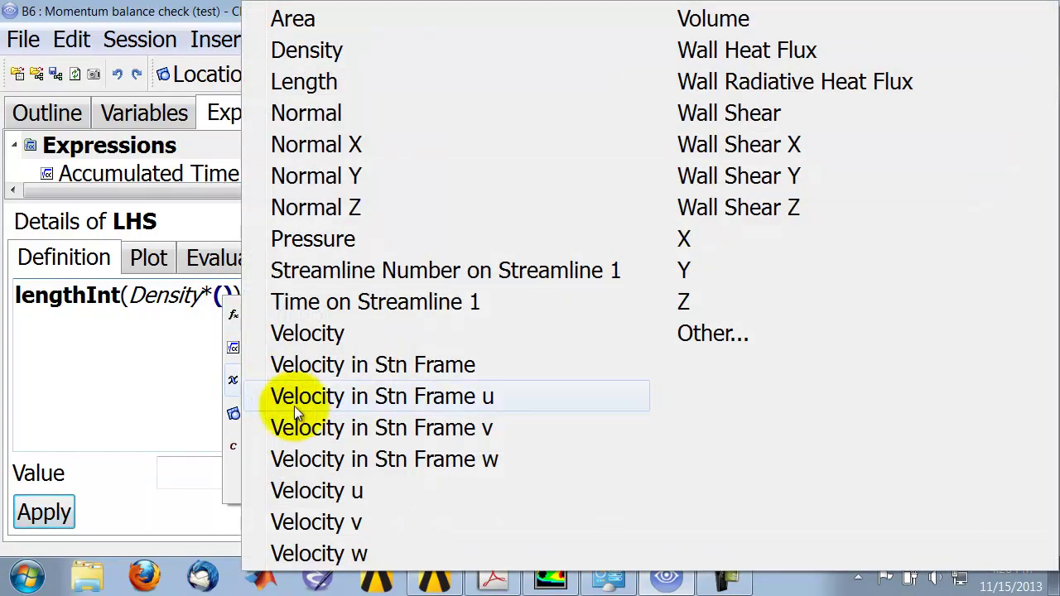
left_click(323, 495)
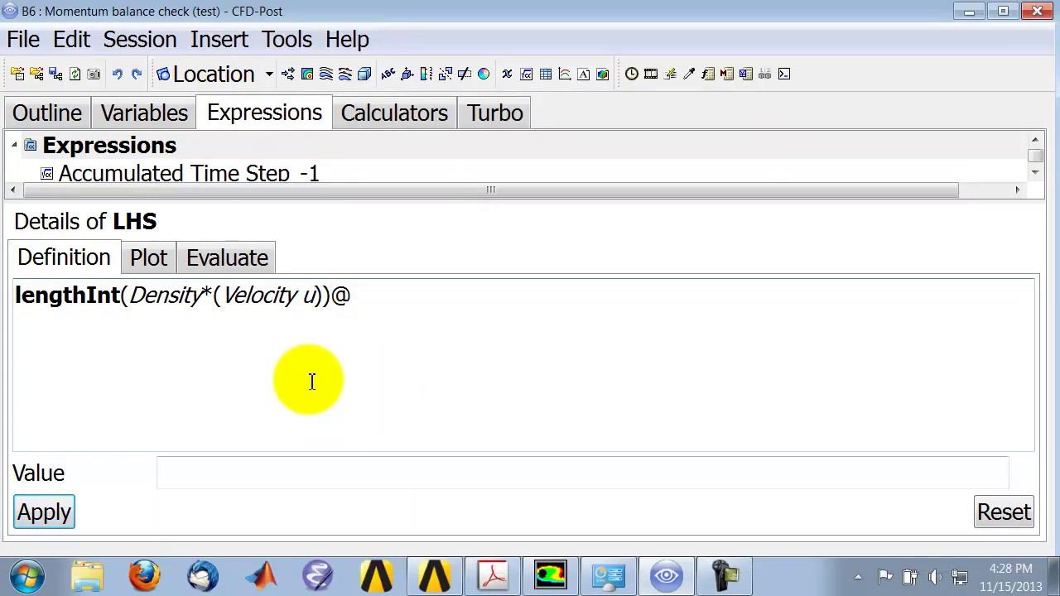
type("^2 - 1")
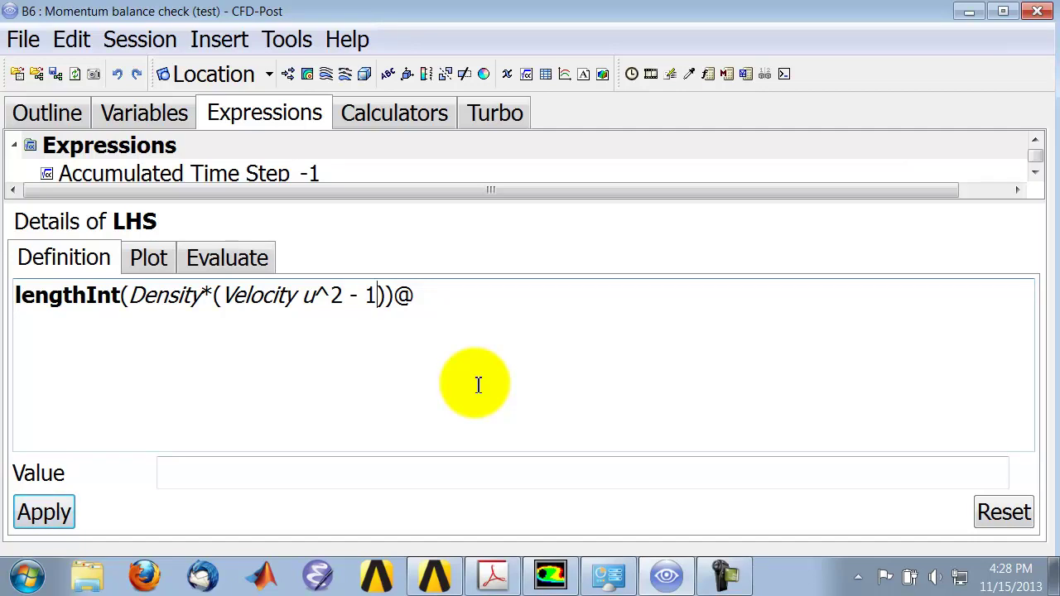
Give the constant 1 in the inner parentheses the units [m^2 s^-2]
type("[")
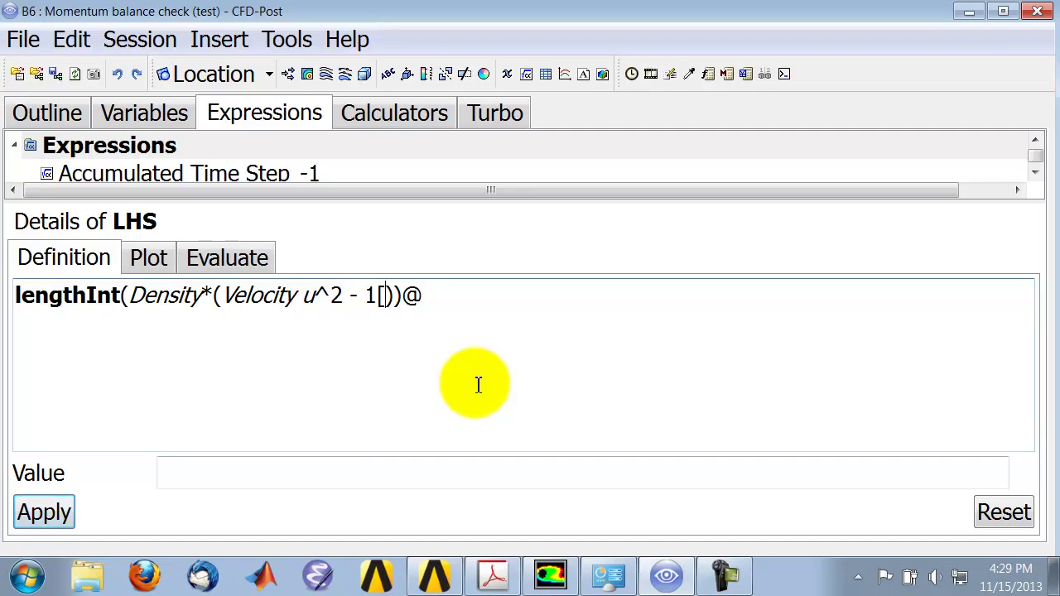
type("m^2")
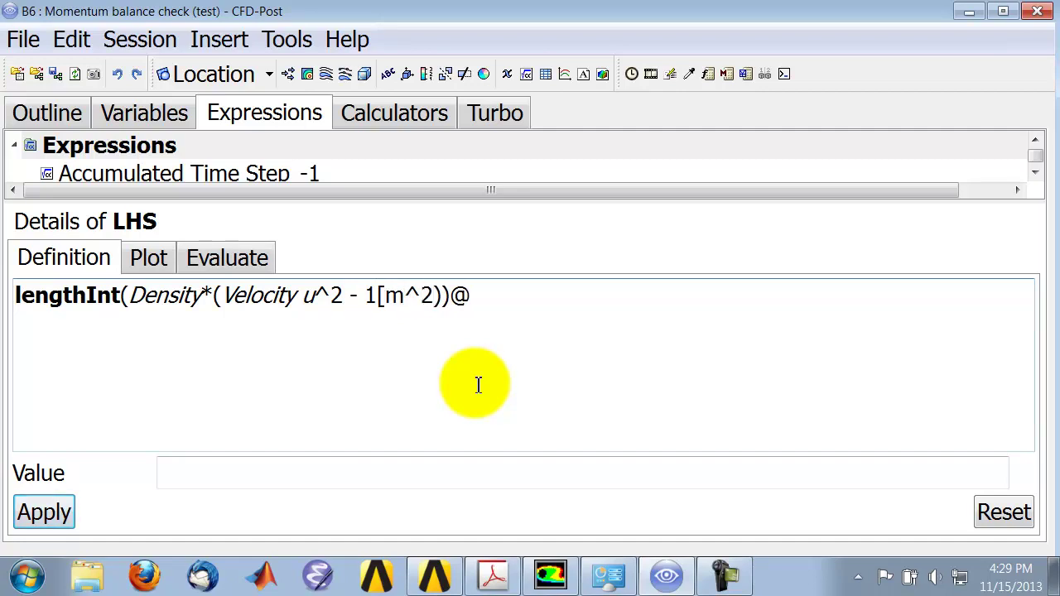
type(" s")
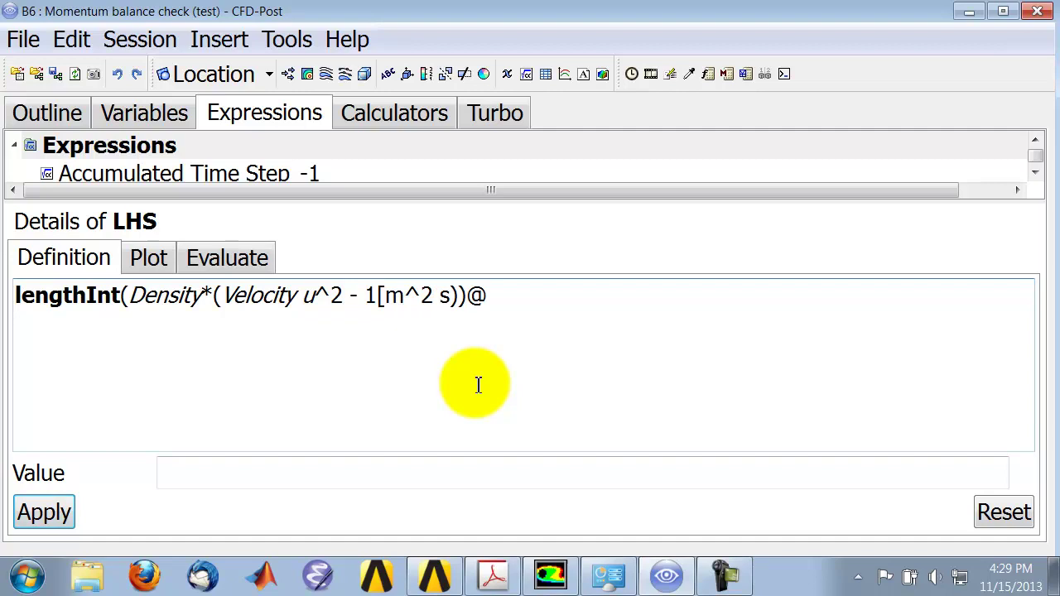
type("^-2")
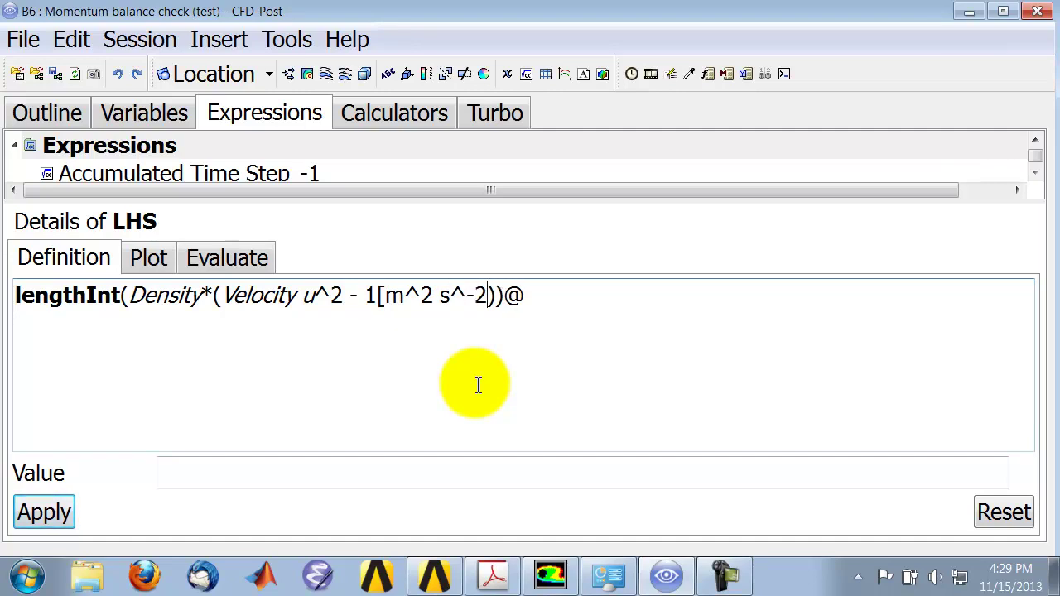
type("]")
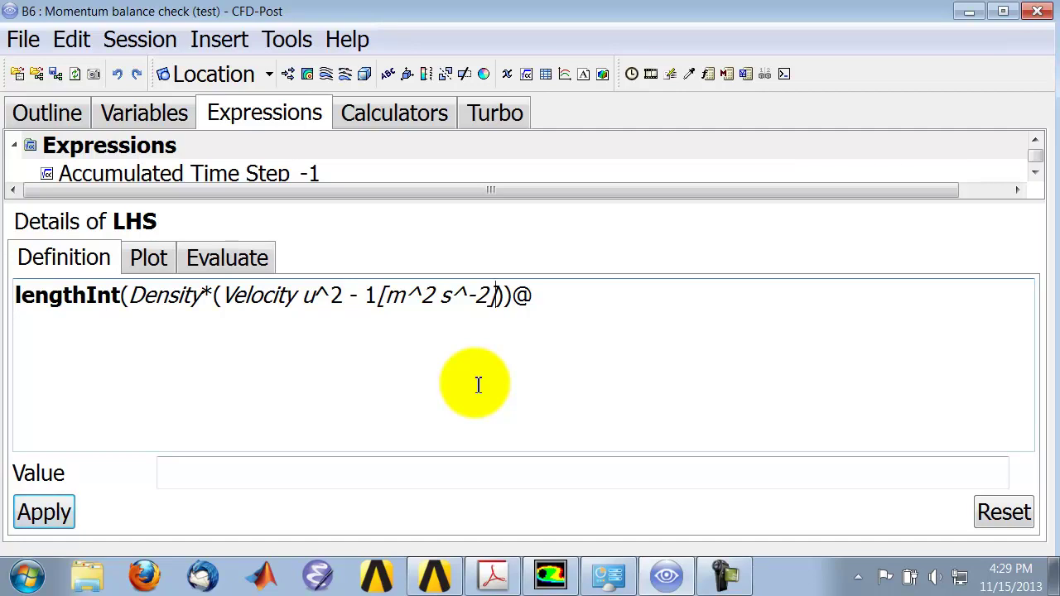
Append *2*pi* after the inner parentheses, still within the lengthInt argument
key("Right")
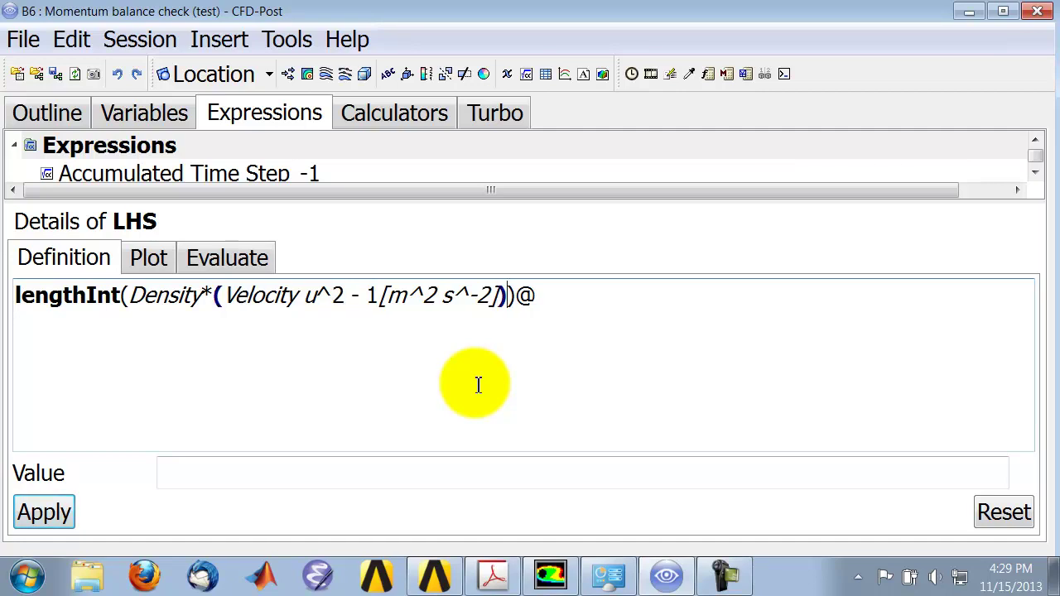
key("alt+Tab")
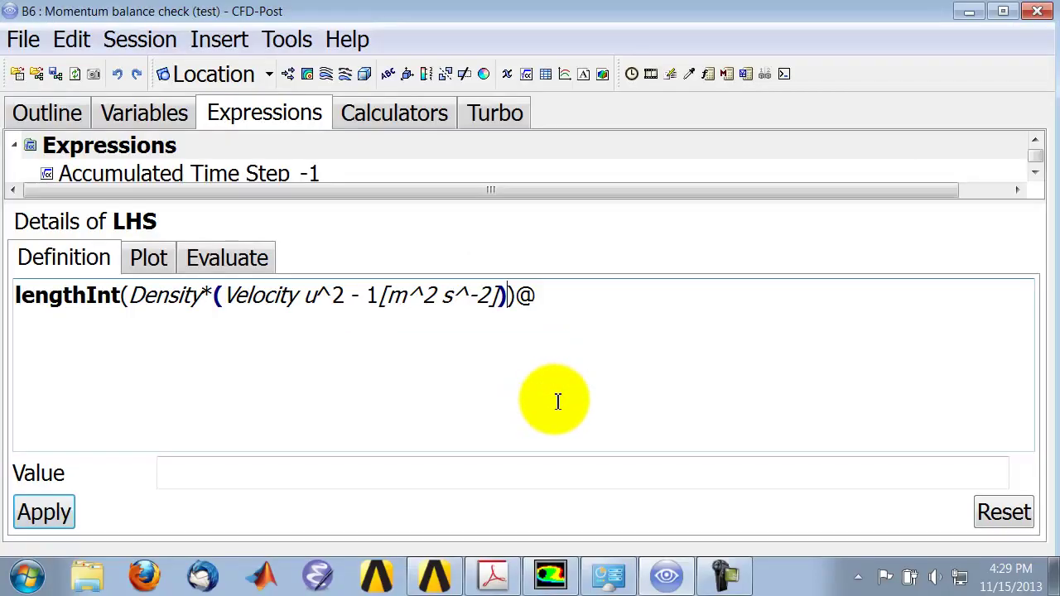
type("*2")
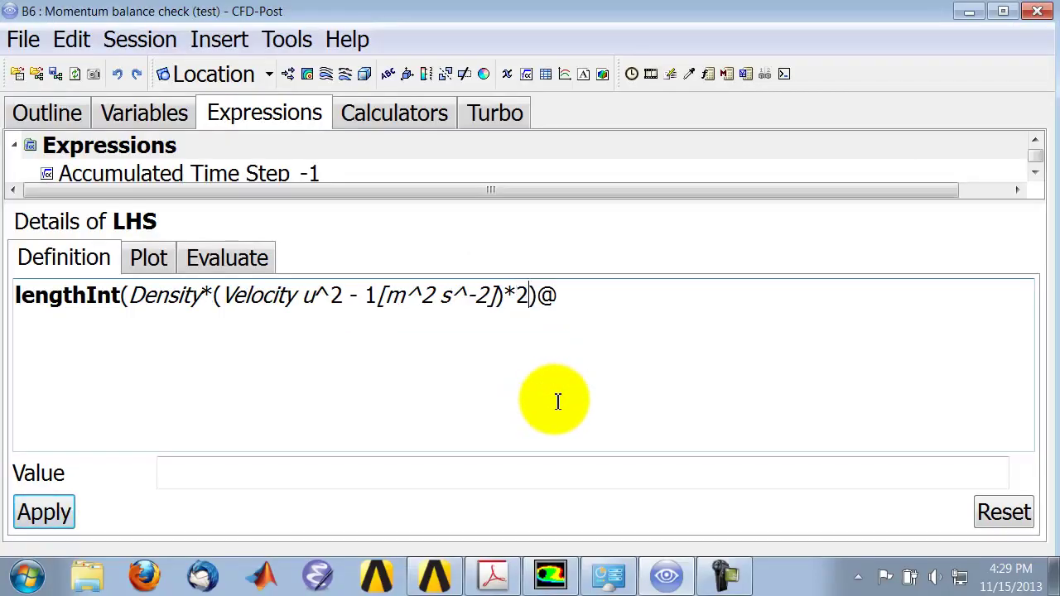
type("*")
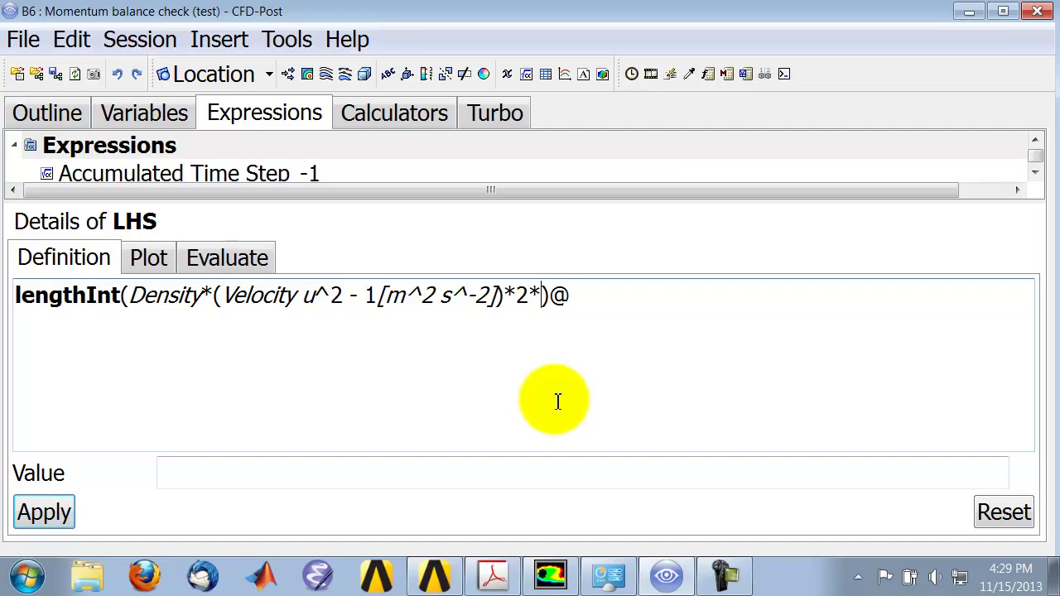
type("pi")
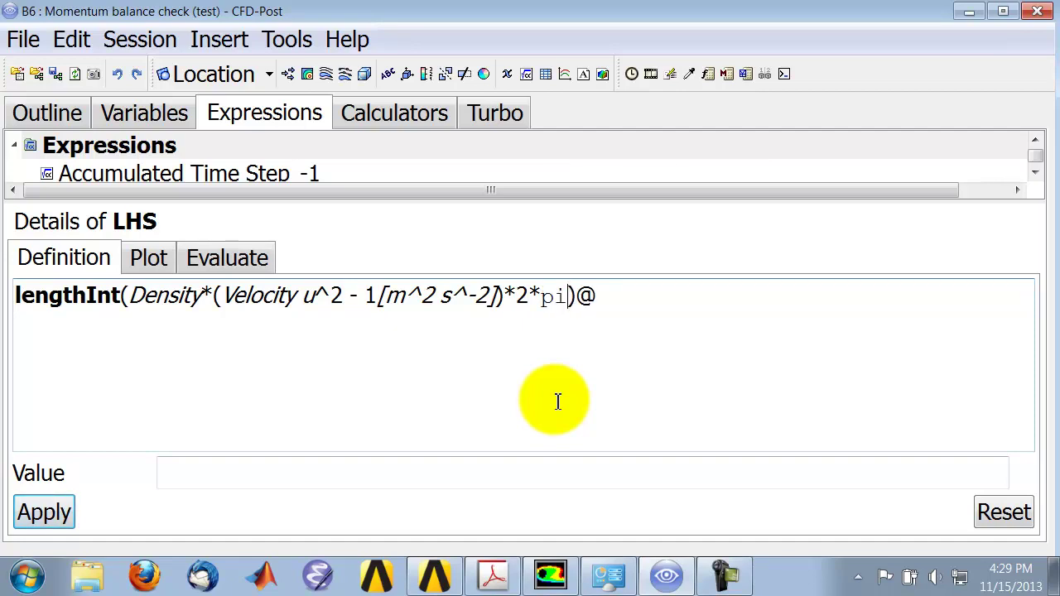
type("*")
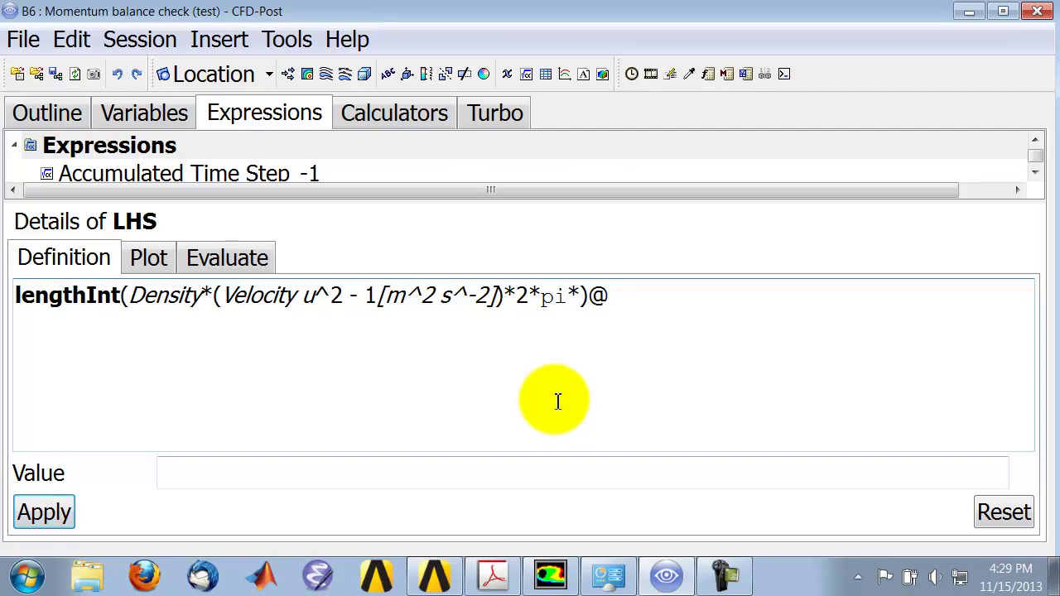
right_click(585, 300)
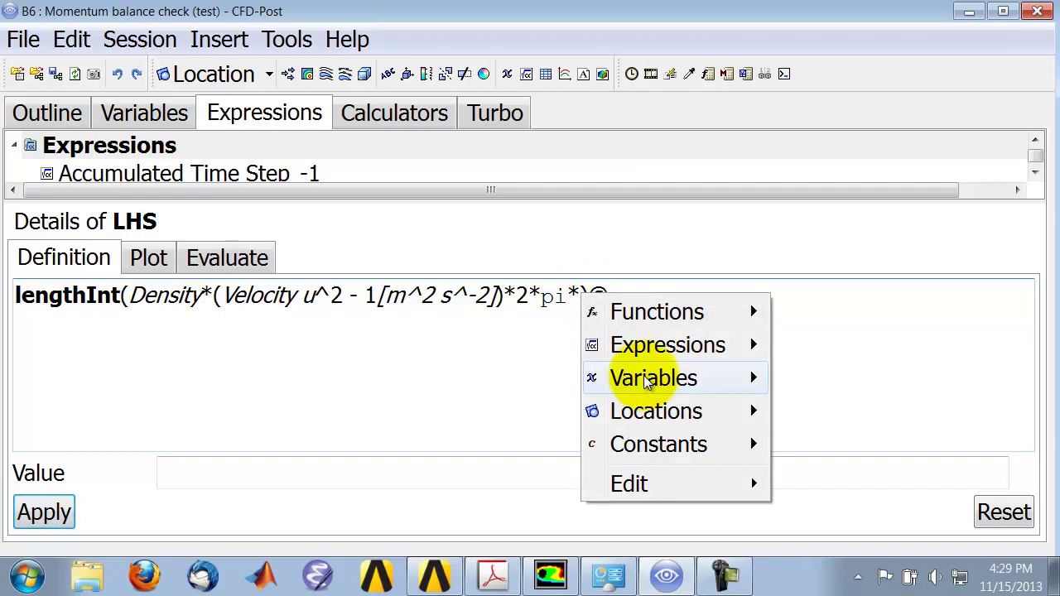
mouse_move(630, 377)
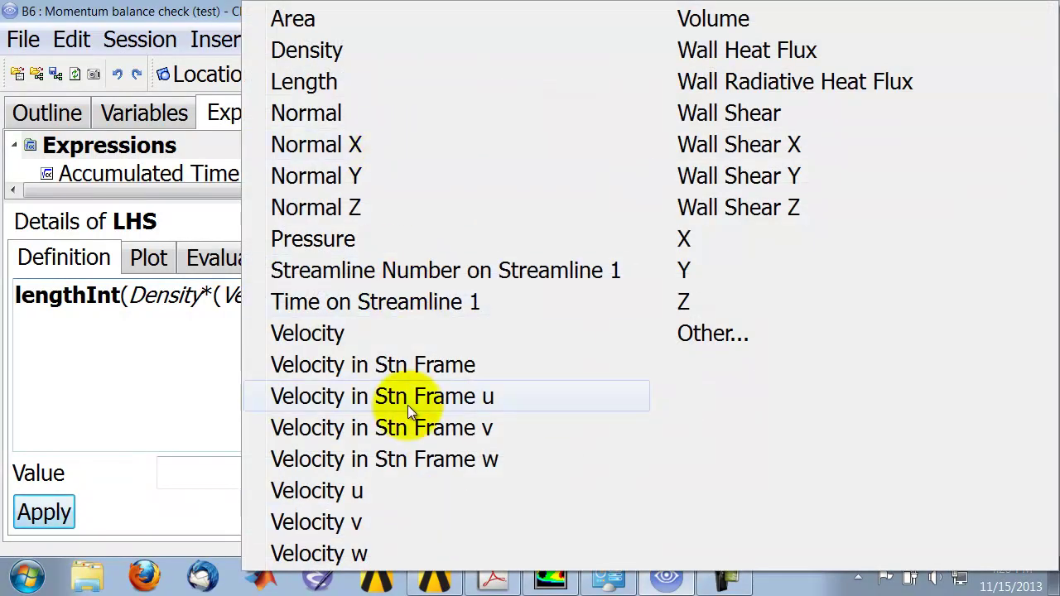
left_click(628, 409)
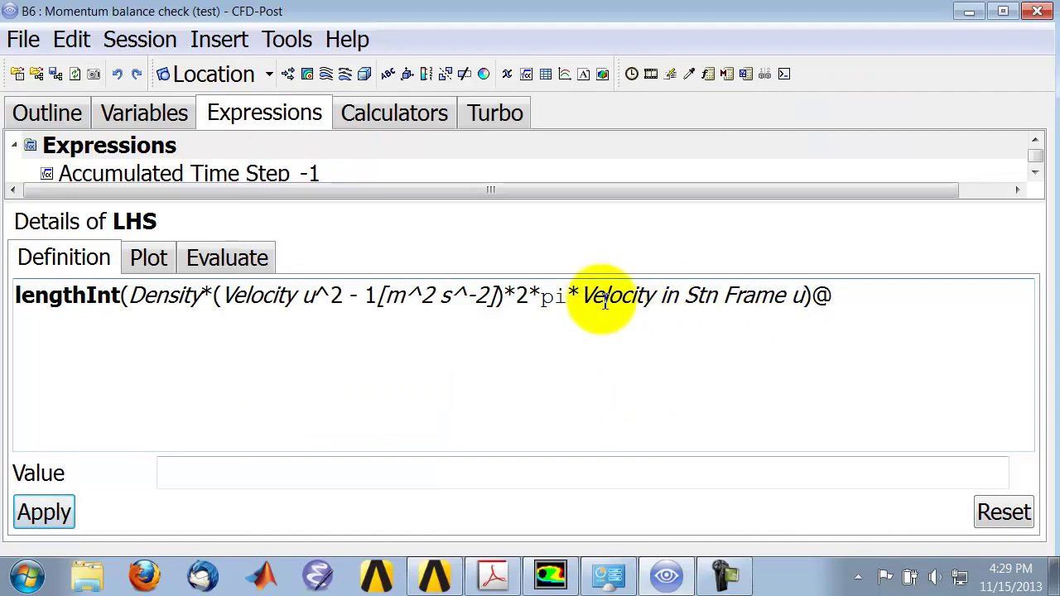
left_click_drag(578, 299, 826, 297)
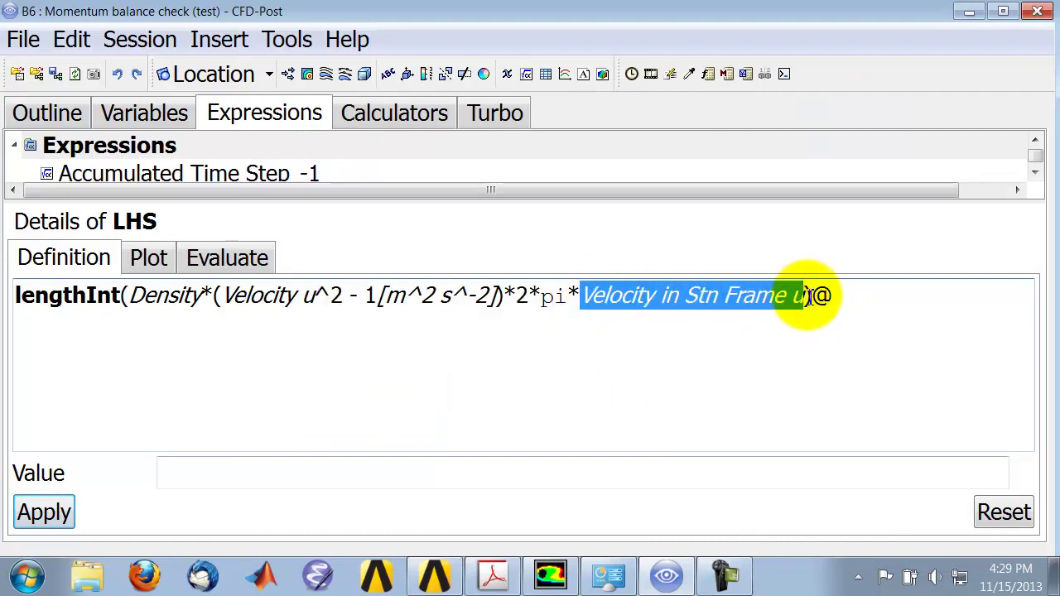
key("BackSpace")
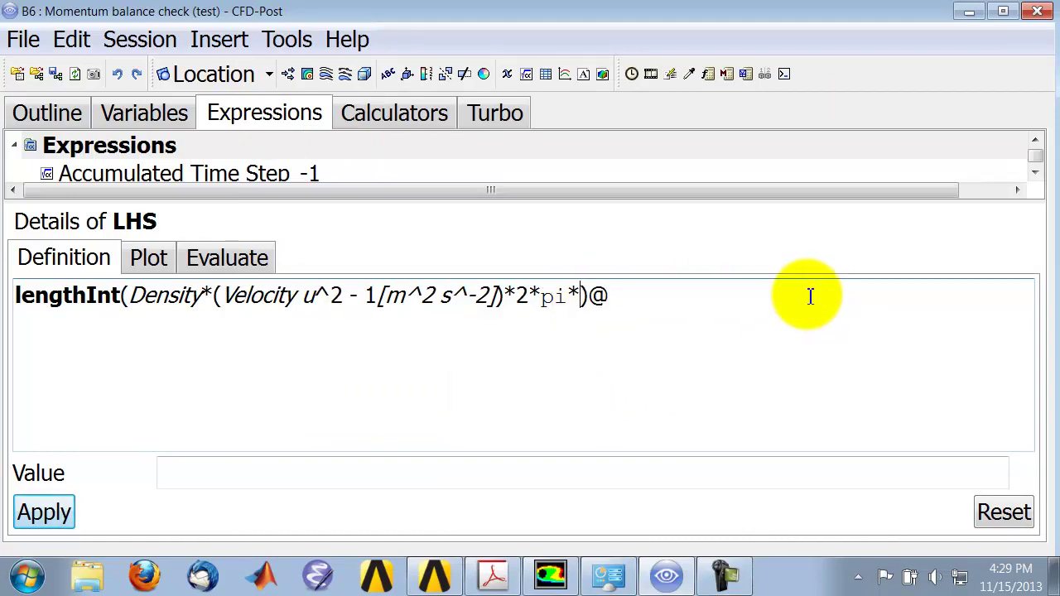
Insert the Y variable after 2*pi* inside the lengthInt argument
right_click(582, 296)
mouse_move(628, 383)
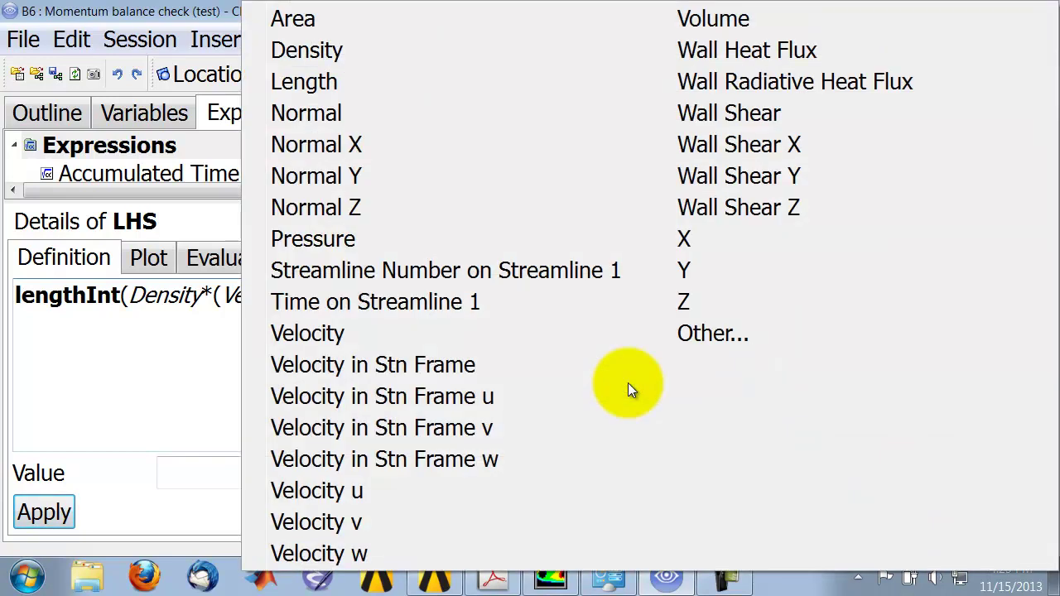
left_click(698, 271)
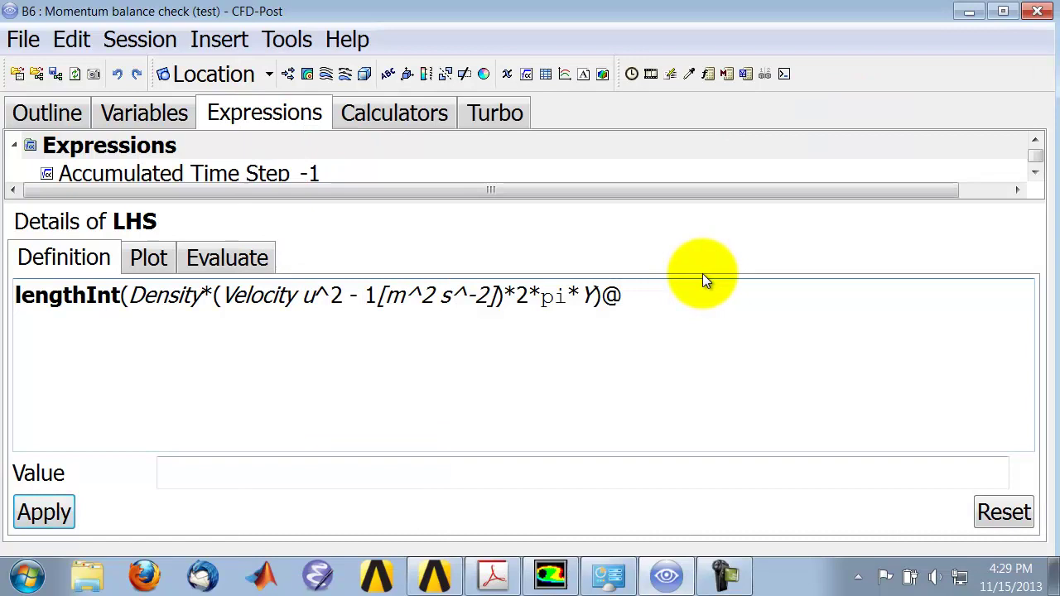
Set Outlet as the location after the @ sign and apply the LHS expression, dismissing the warning
left_click(636, 303)
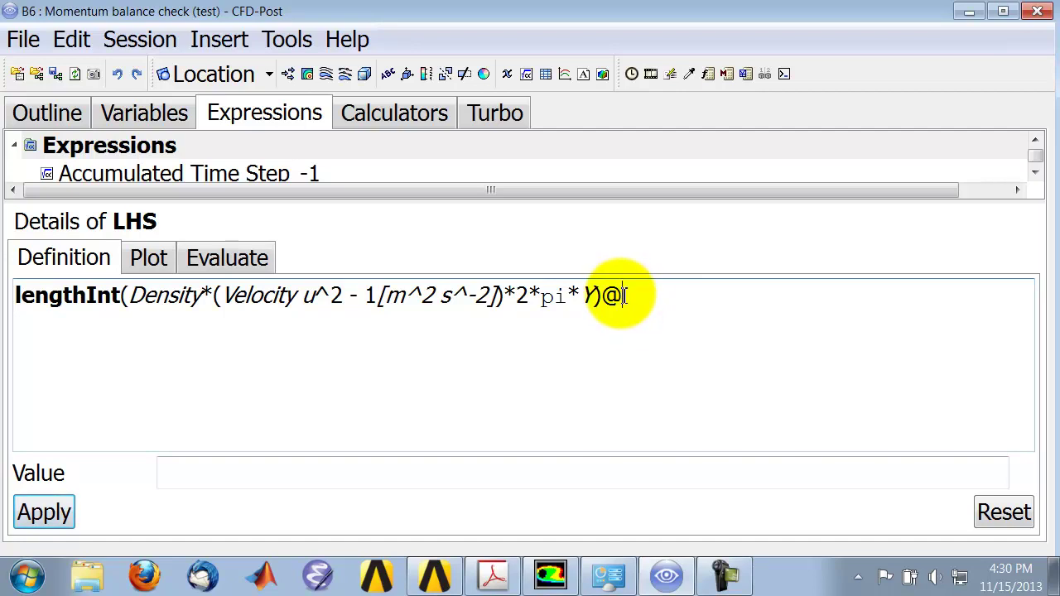
right_click(625, 296)
mouse_move(691, 412)
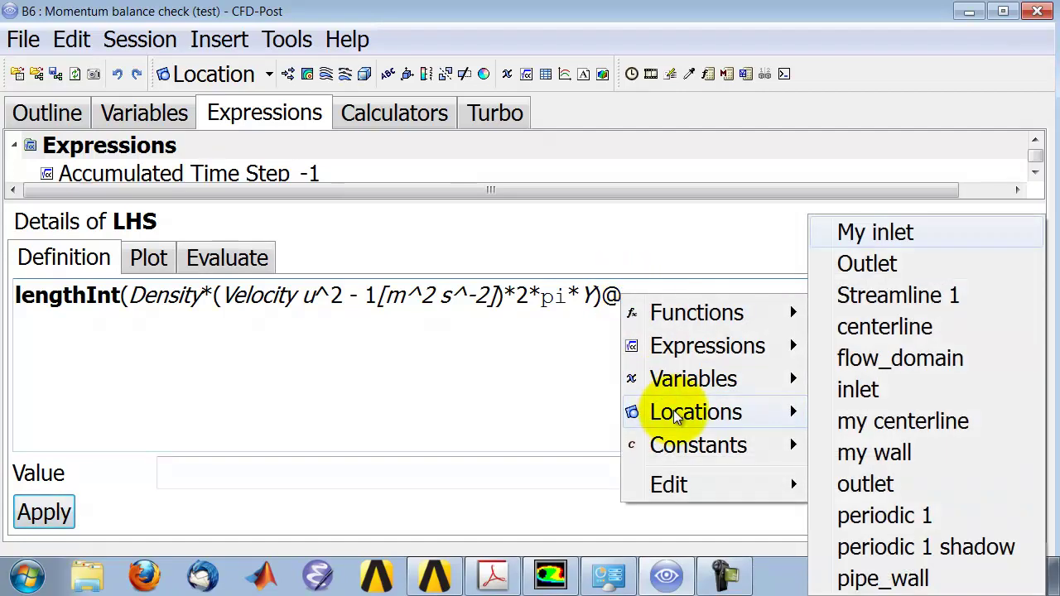
left_click(907, 264)
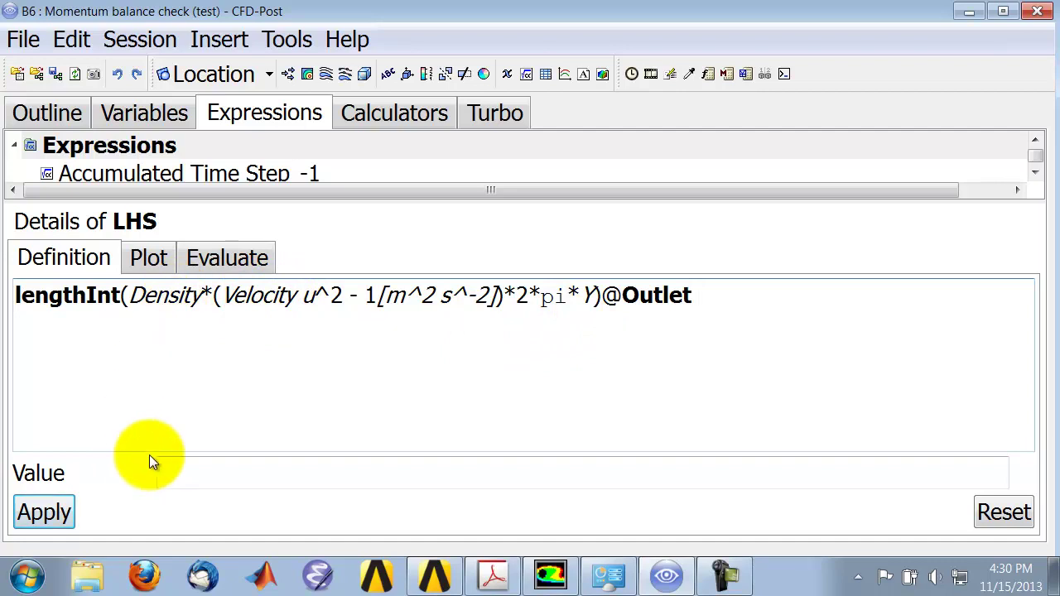
left_click(35, 513)
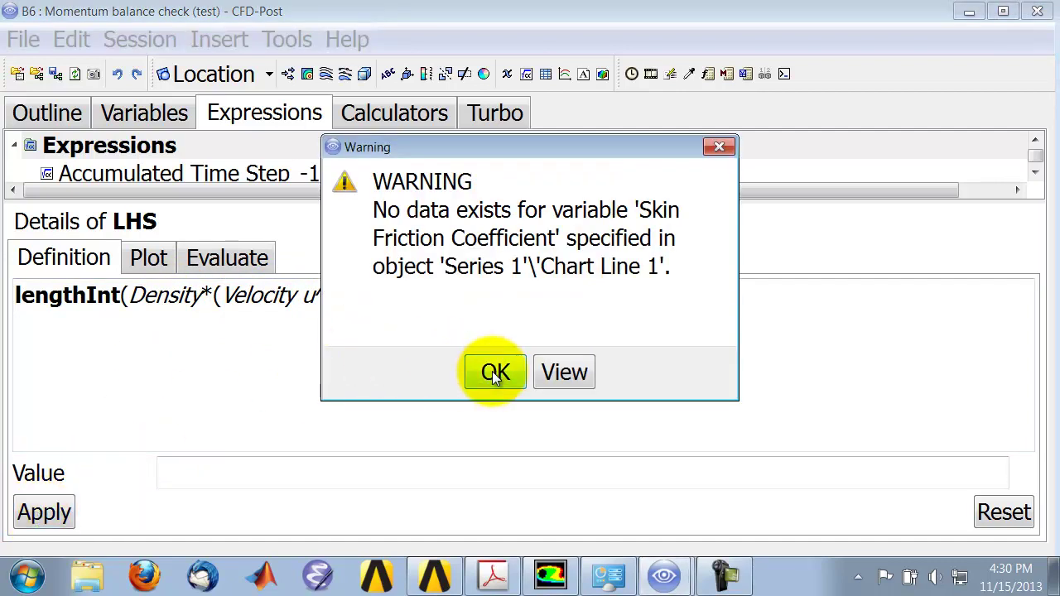
left_click(495, 373)
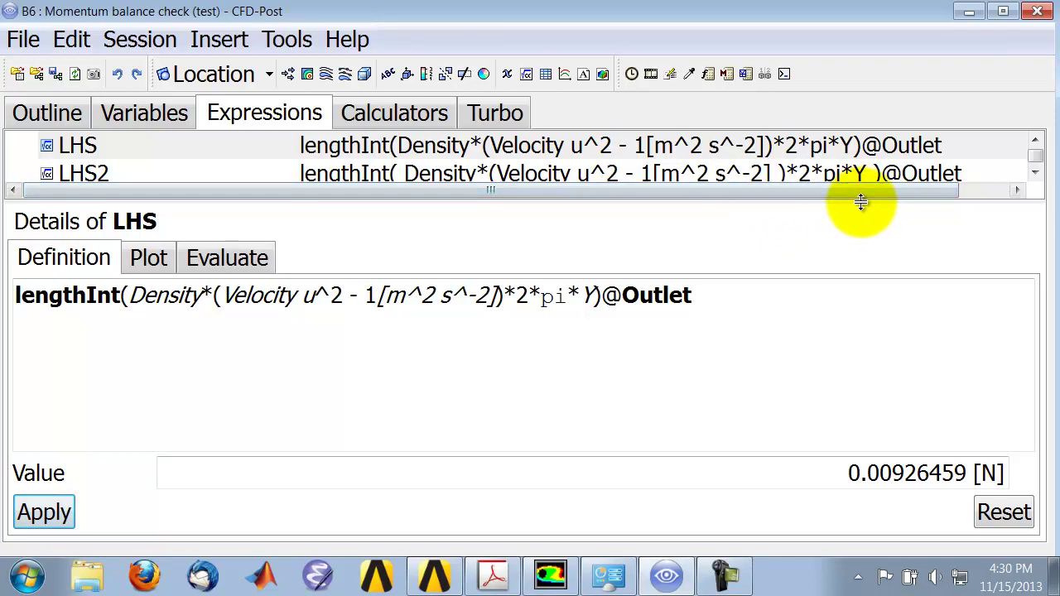
Look through the expressions list and examine the full definition of the Fpressure expression
left_click_drag(859, 201, 853, 339)
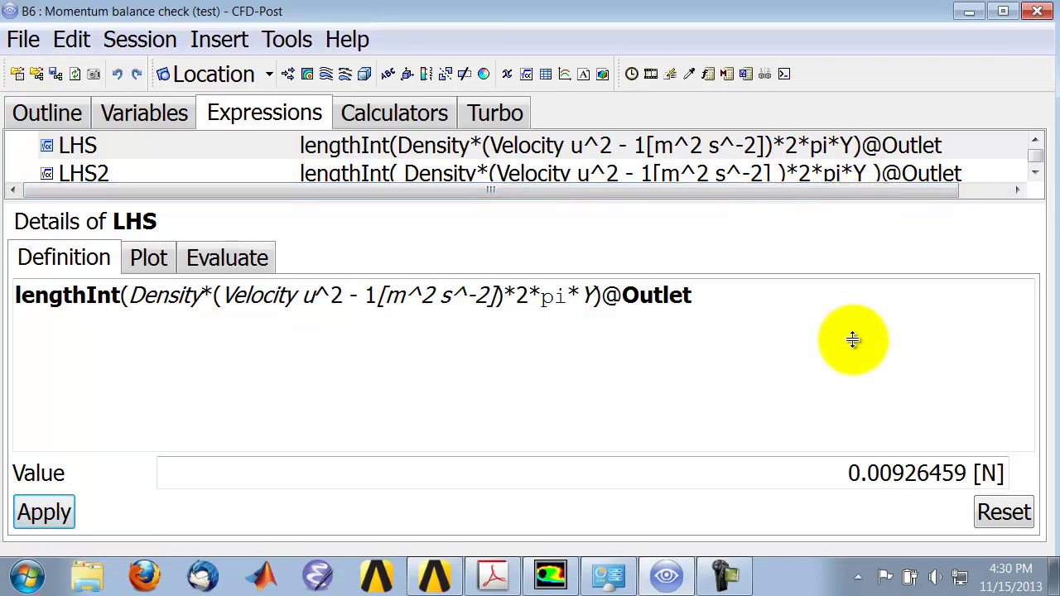
left_click(1037, 146)
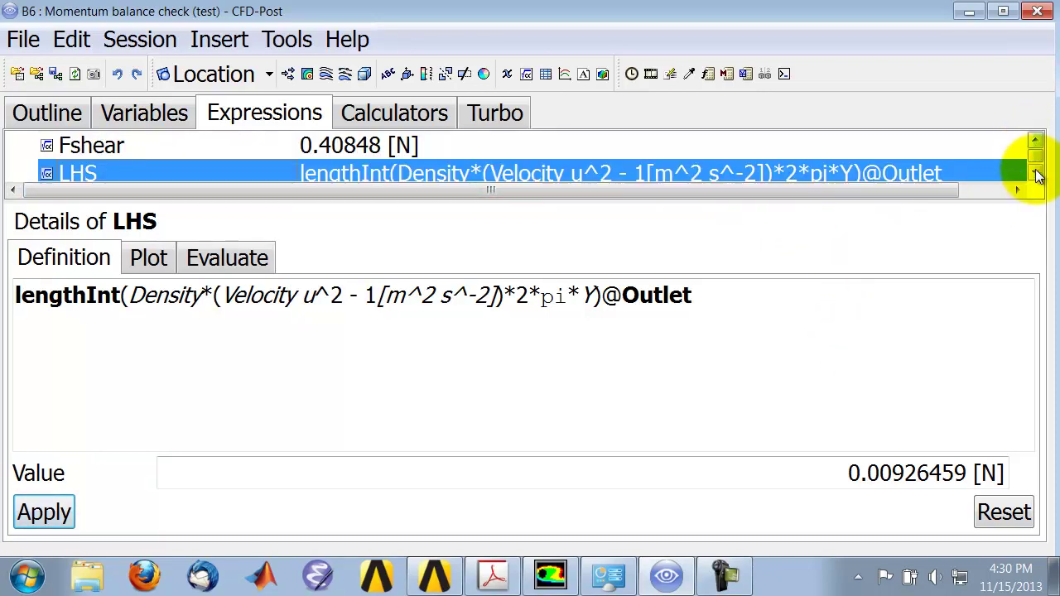
left_click(1036, 172)
left_click(1036, 173)
left_click(1035, 173)
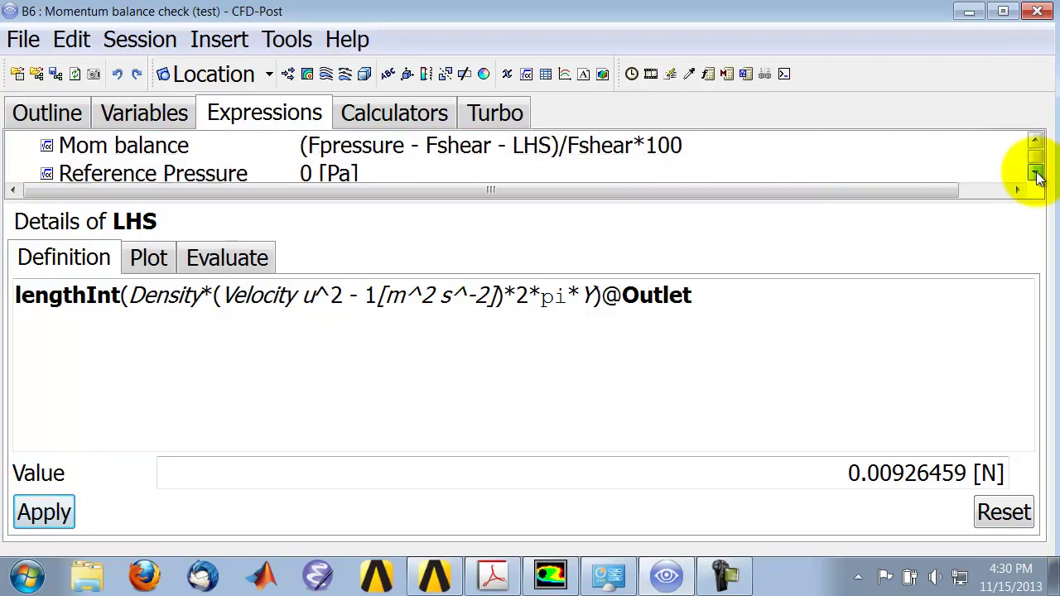
left_click(1037, 174)
left_click(1038, 174)
left_click(1037, 174)
left_click(1037, 174)
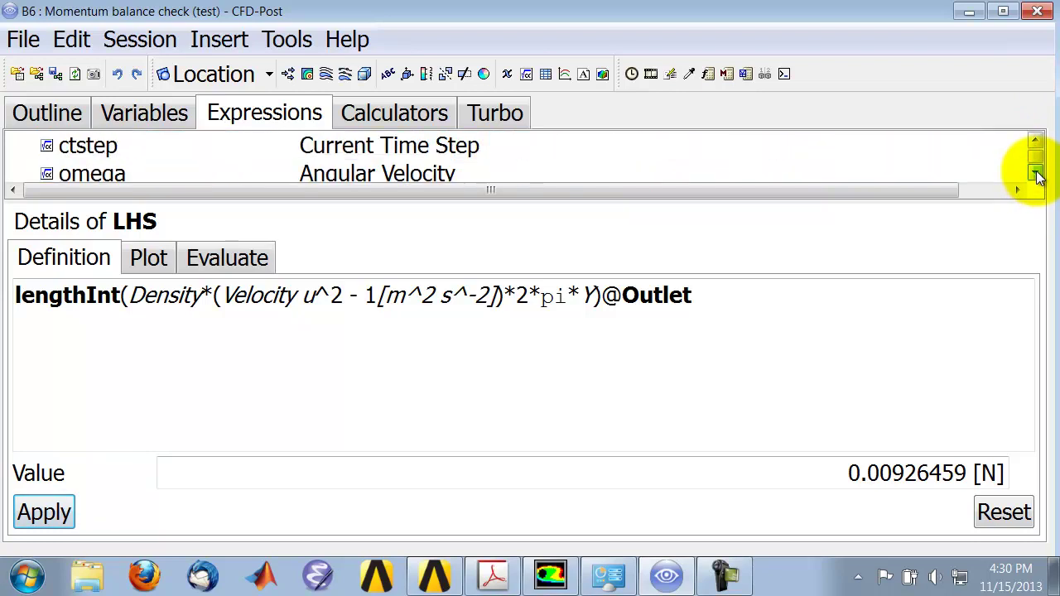
left_click(1036, 142)
left_click(1036, 142)
left_click(1036, 142)
left_click(1036, 143)
left_click(1036, 142)
left_click(1036, 143)
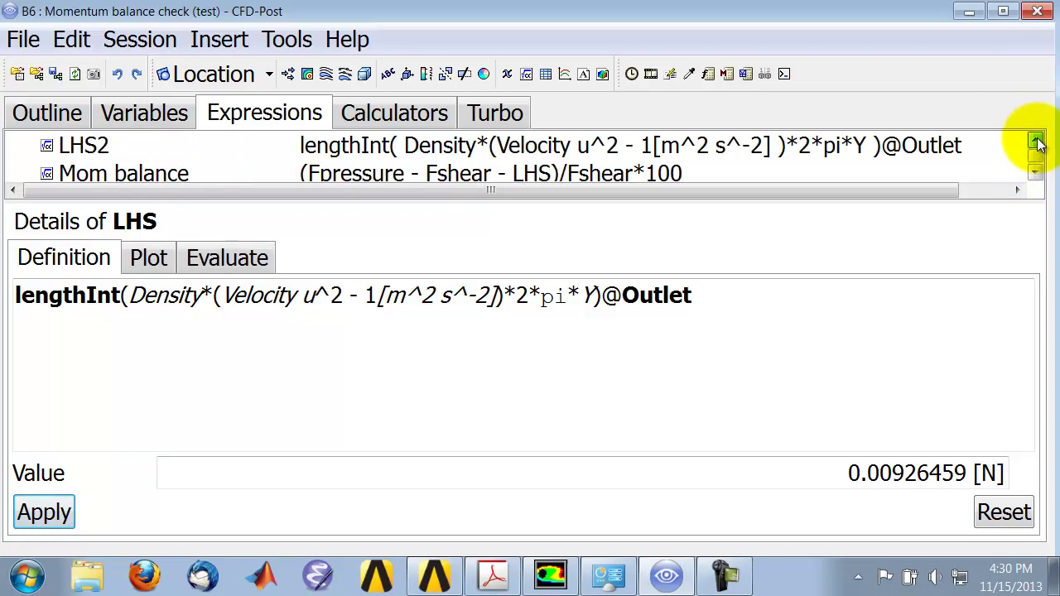
left_click(1037, 143)
left_click(1037, 142)
left_click(1037, 142)
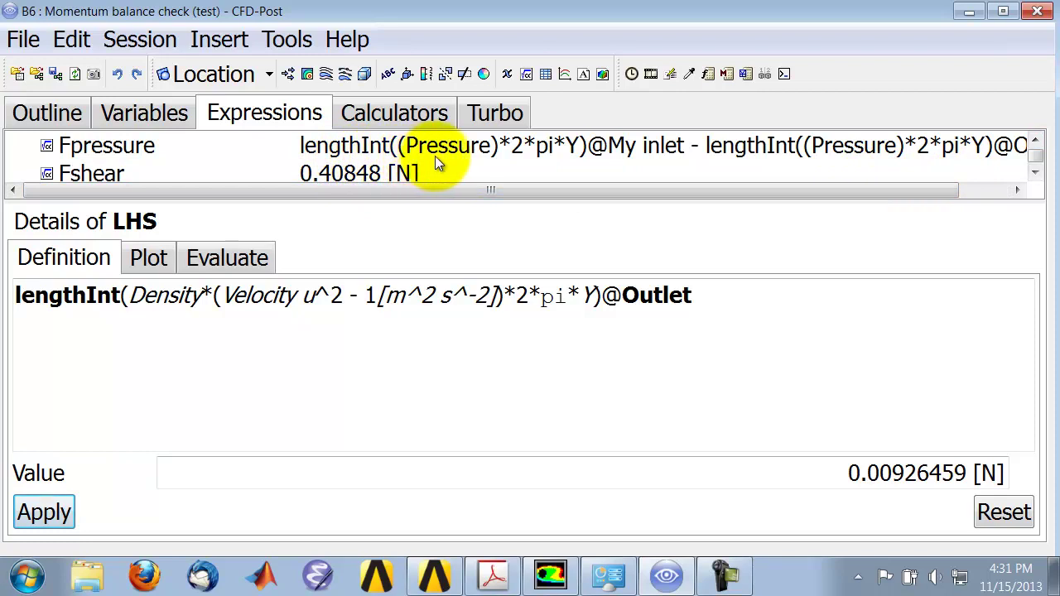
left_click_drag(539, 190, 616, 195)
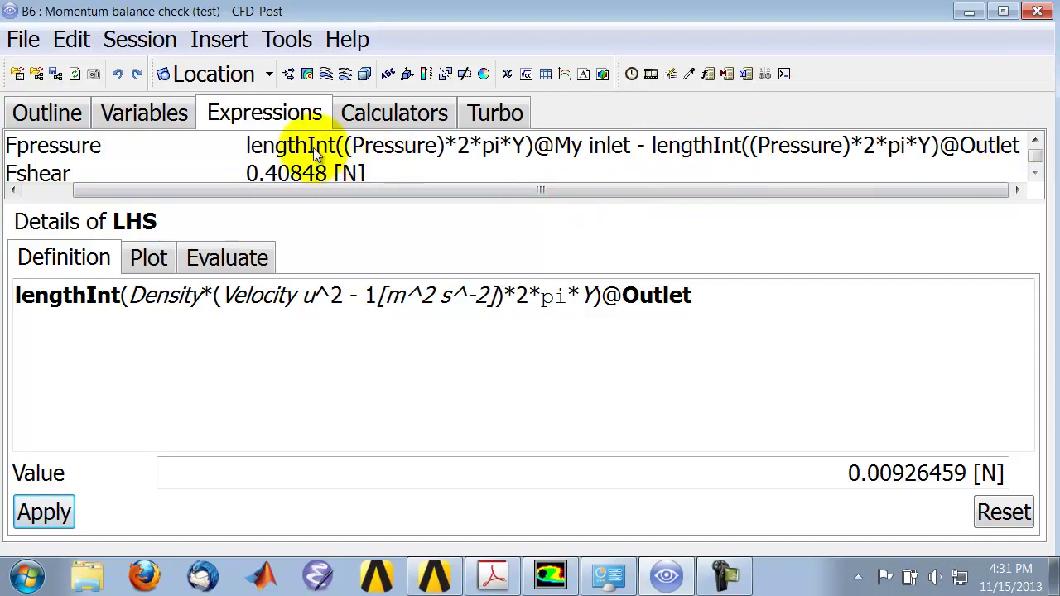
Review the pressure force integral in the scanned equations PDF and switch to the Fluent session
key("alt+Tab")
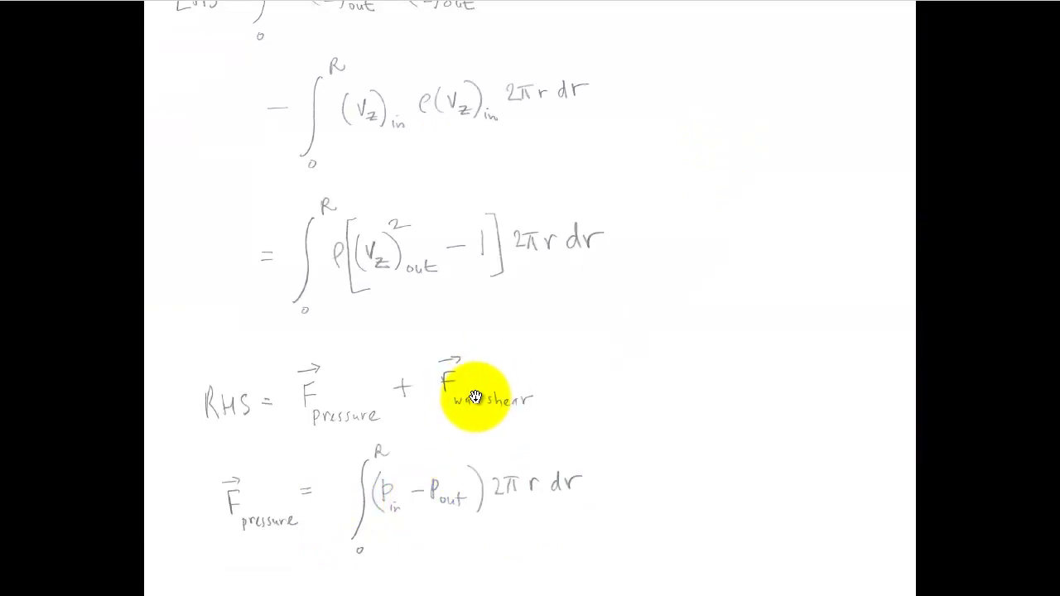
key("alt+Tab")
key("alt+Tab")
key("alt+Tab")
key("alt+Tab")
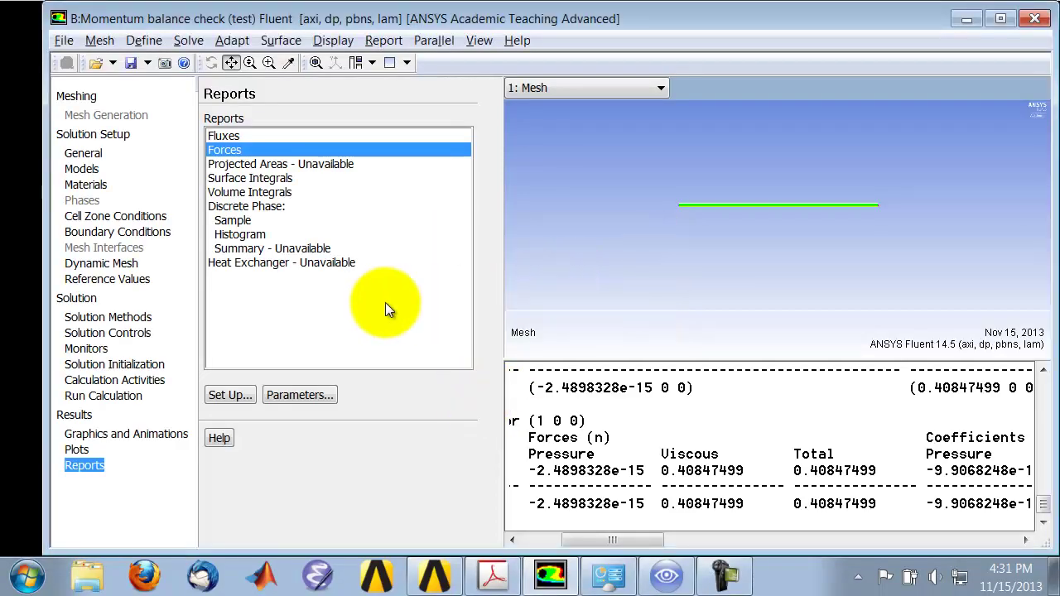
Print the force report for pipe_wall with direction vector X 1, Y 0, and examine the total force in the console
left_click(386, 40)
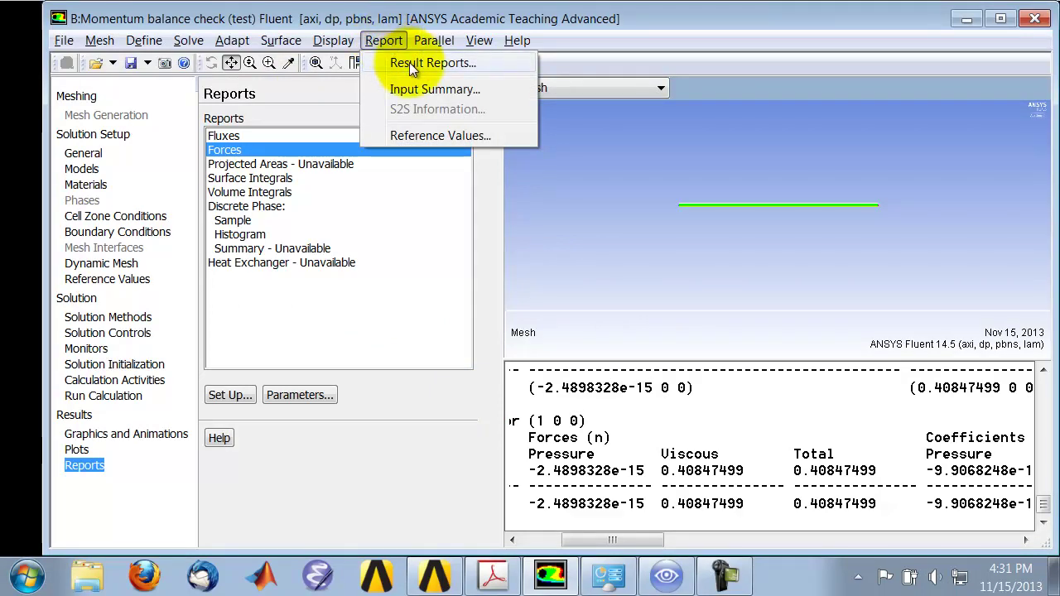
left_click(409, 63)
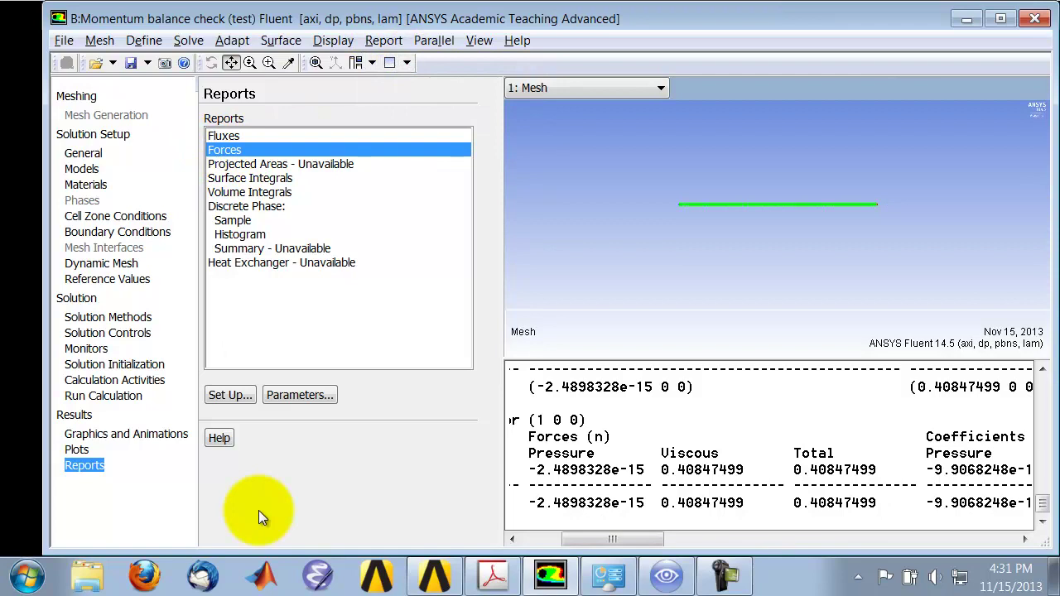
left_click(231, 395)
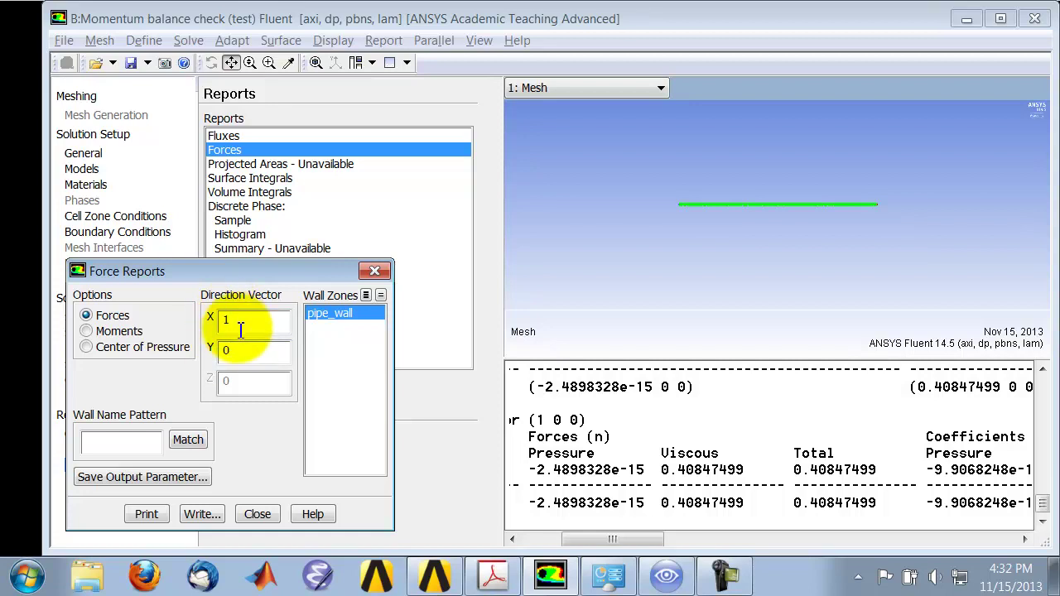
left_click(154, 513)
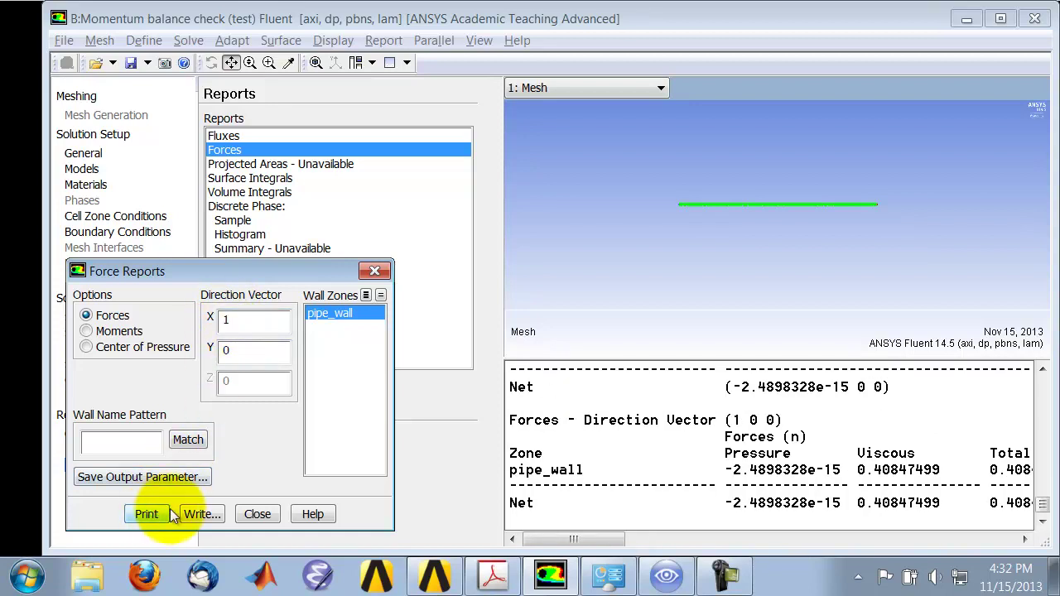
left_click(257, 514)
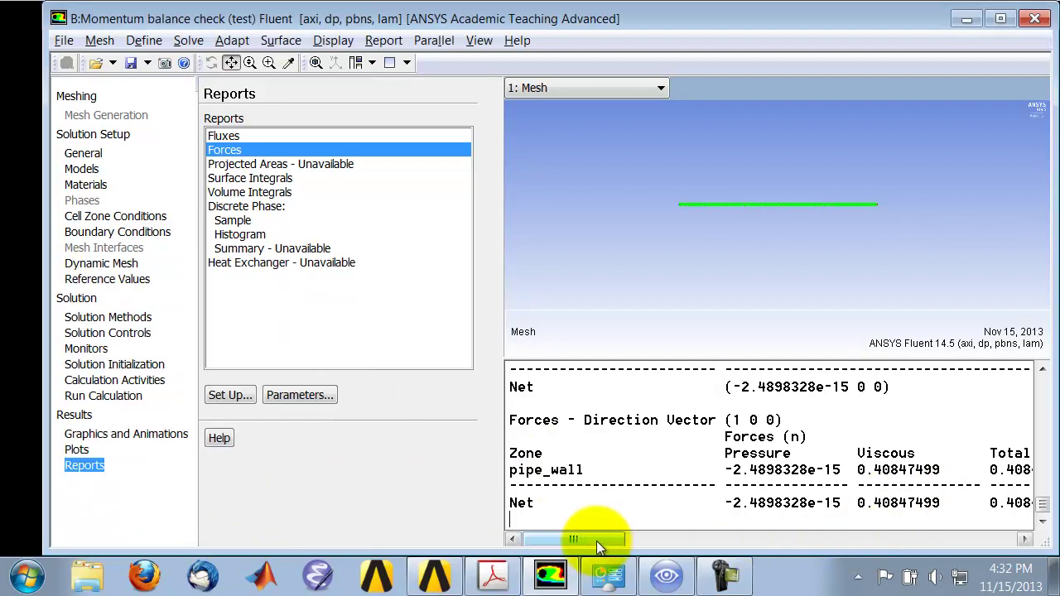
left_click_drag(597, 541, 632, 542)
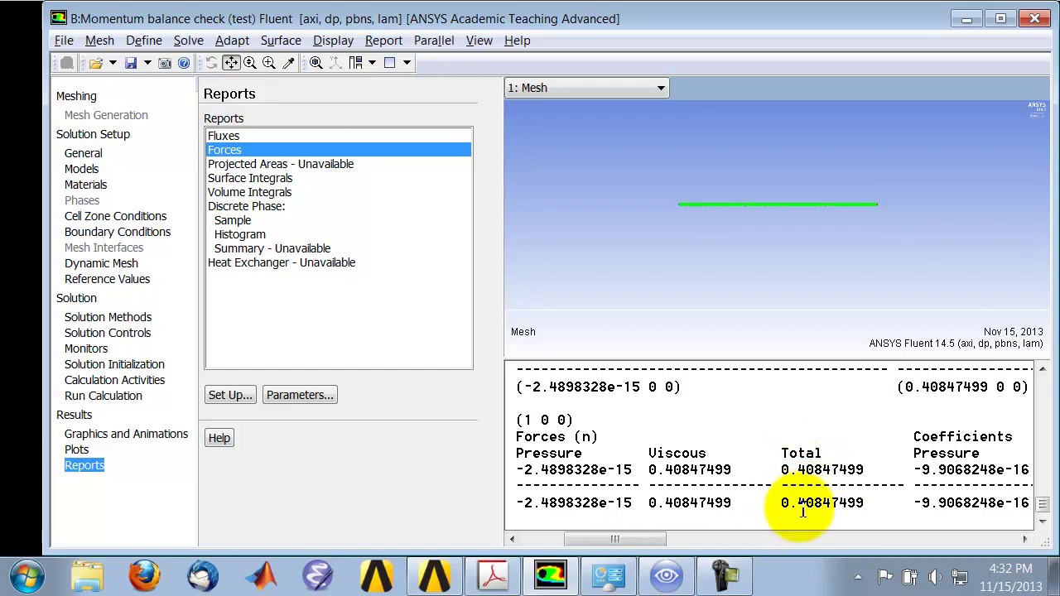
Switch back to CFD-Post and compare the Fshear expression with the pipe_wall force reported in Fluent
key("alt+Tab")
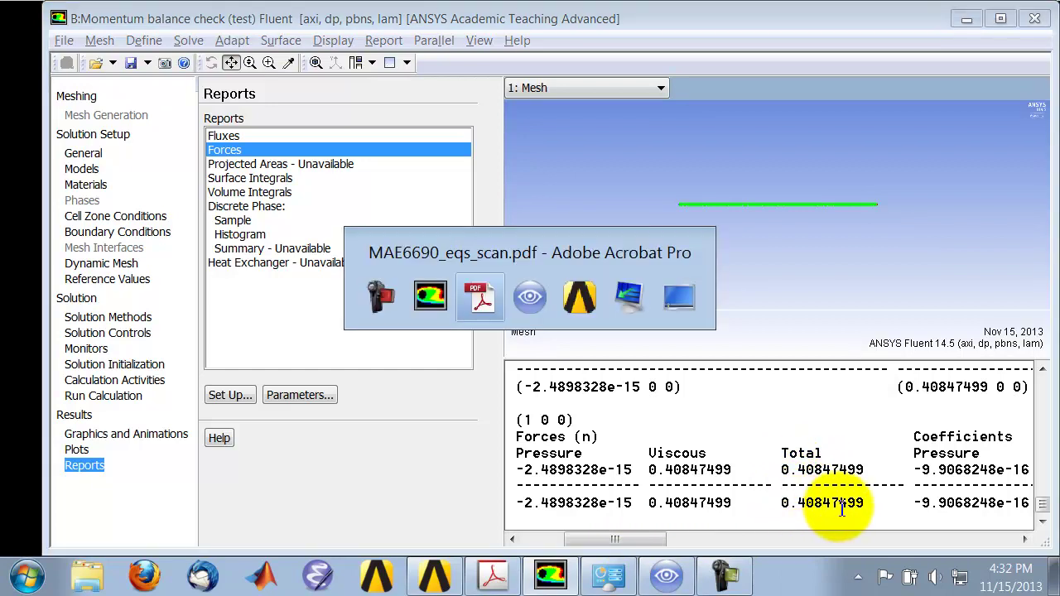
key("alt+Tab")
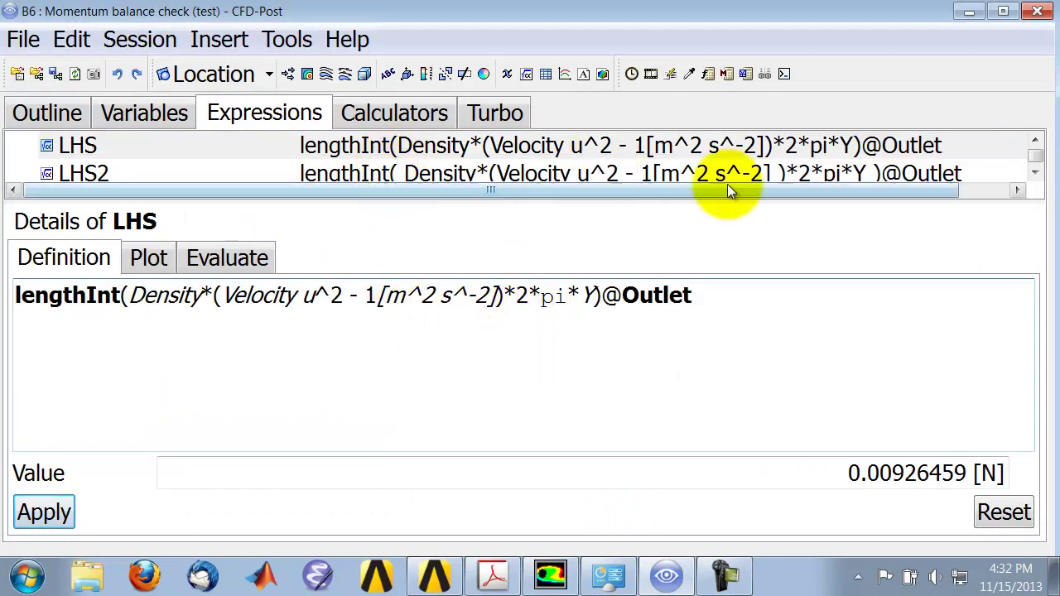
left_click(1037, 171)
left_click(1037, 171)
left_click(1036, 171)
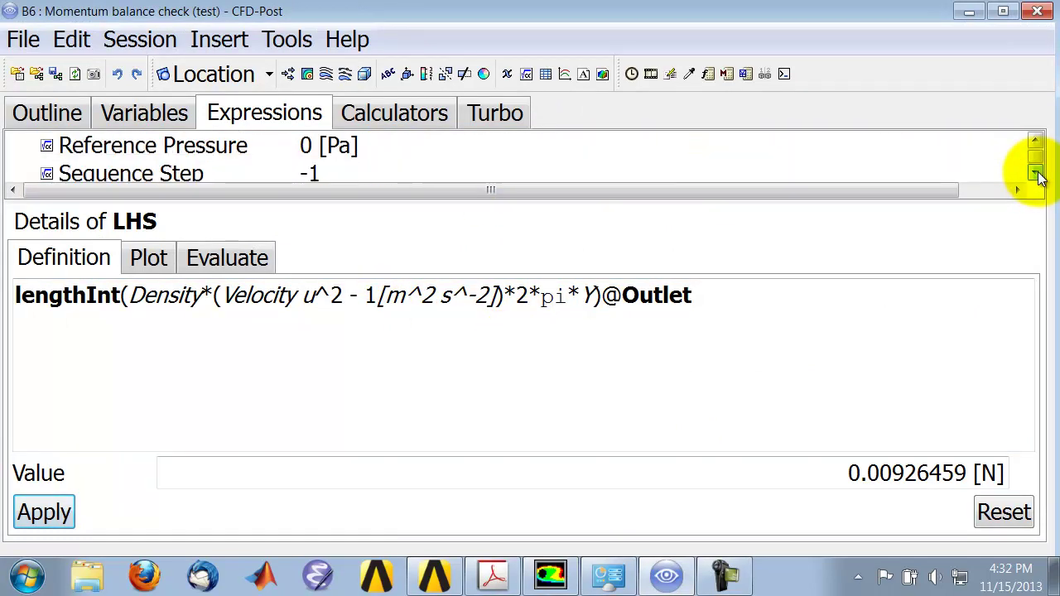
left_click(1036, 172)
left_click(1036, 172)
left_click(1036, 171)
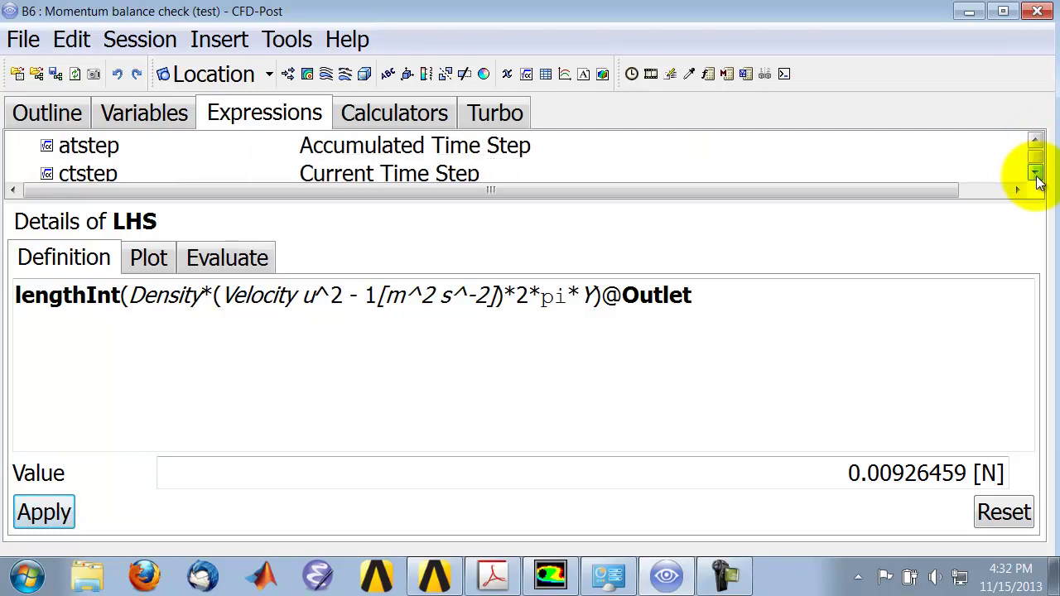
left_click(1037, 141)
left_click(1036, 141)
left_click(1037, 140)
left_click(1037, 140)
left_click(1036, 140)
left_click(1036, 141)
left_click(1037, 141)
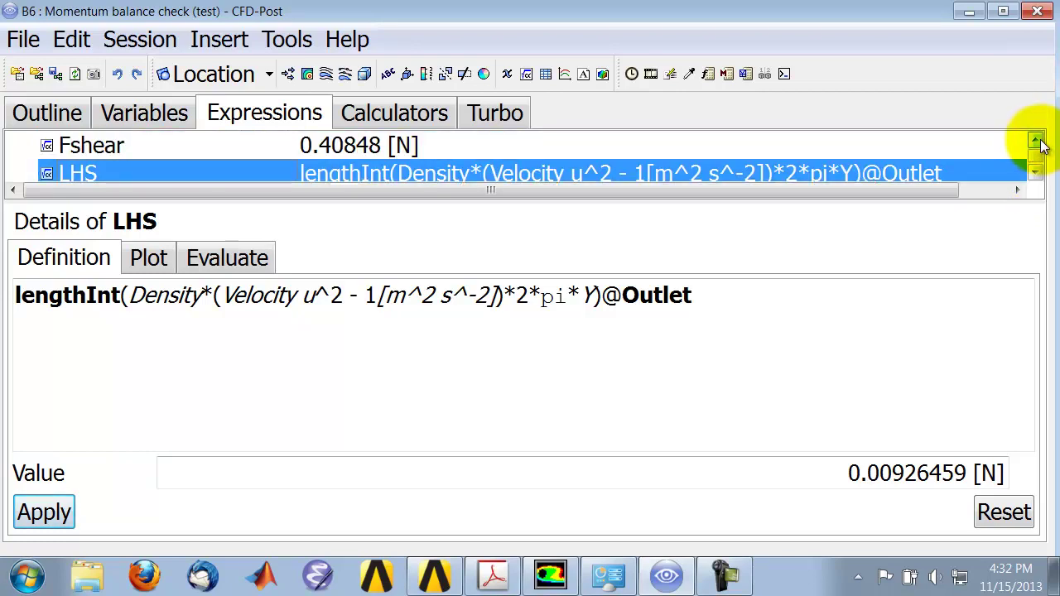
left_click(1037, 141)
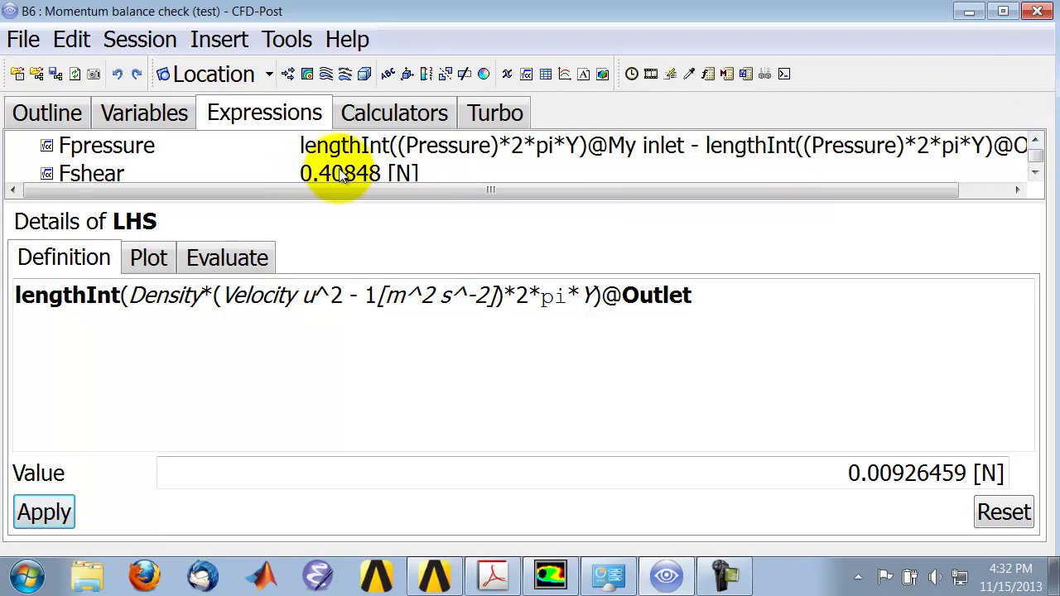
key("alt+Tab")
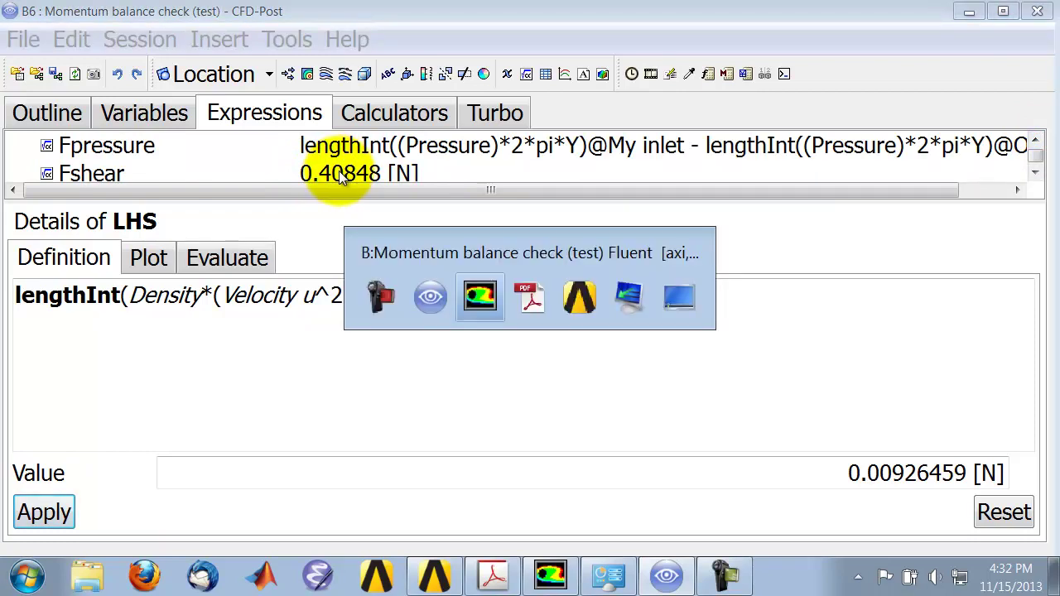
key("alt+Tab")
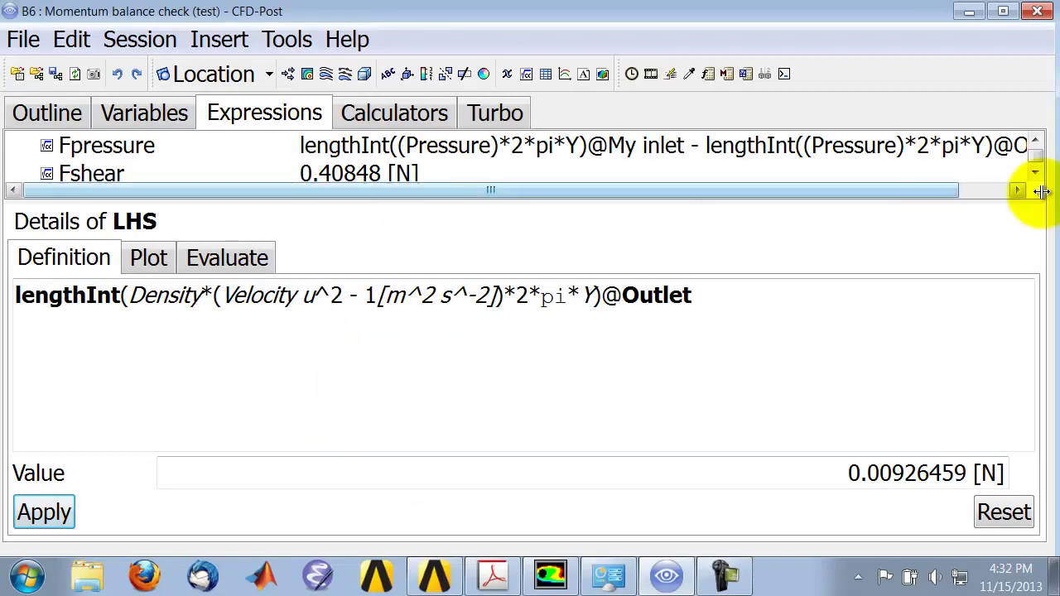
Open the Mom balance expression, (Fpressure - Fshear - LHS)/Fshear*100, and apply it to evaluate the imbalance
left_click(1035, 176)
left_click(1036, 173)
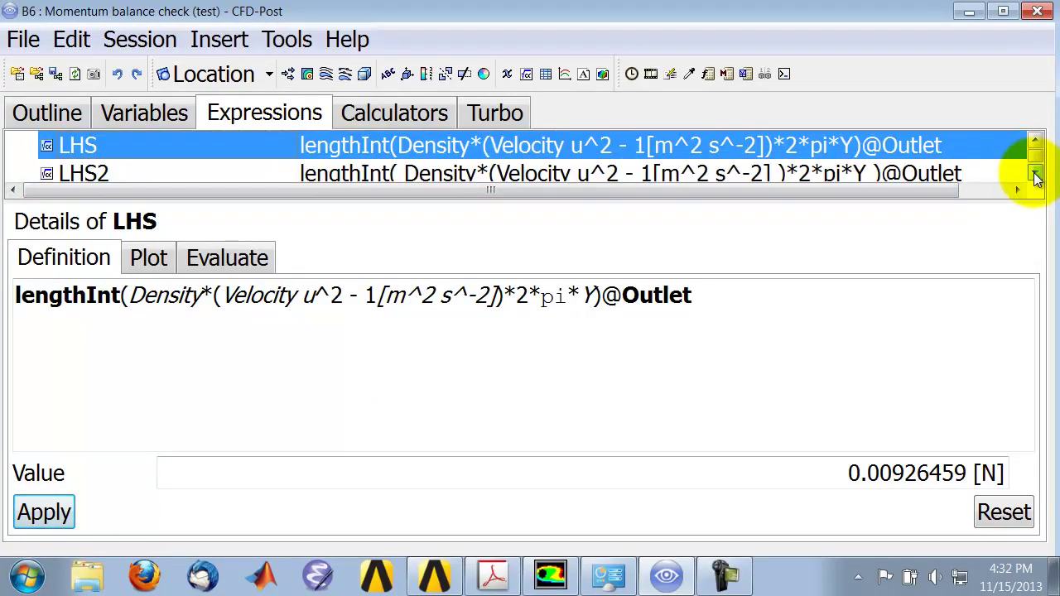
left_click(1036, 174)
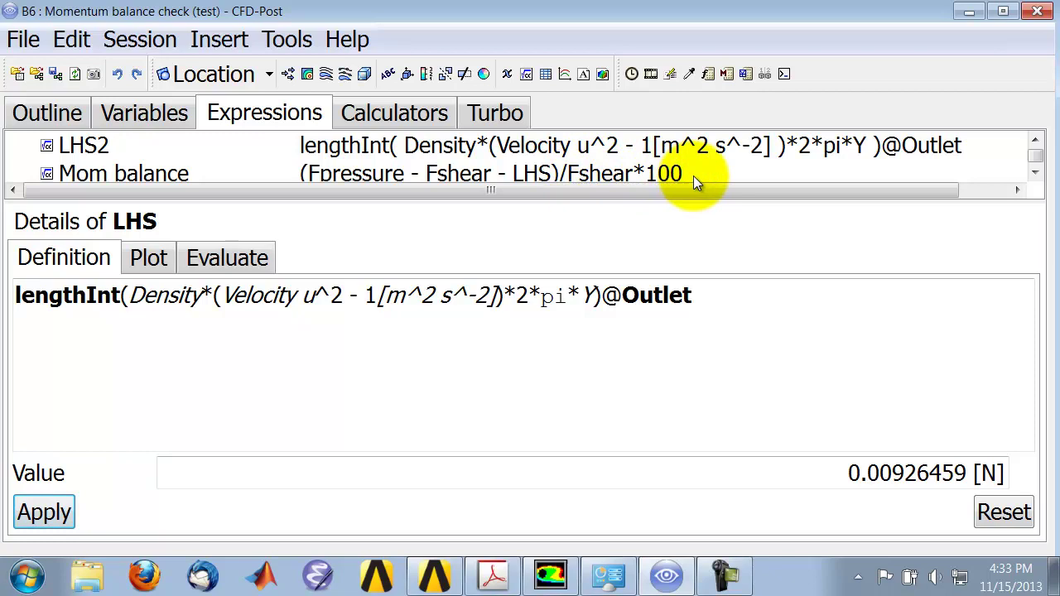
left_click(356, 175)
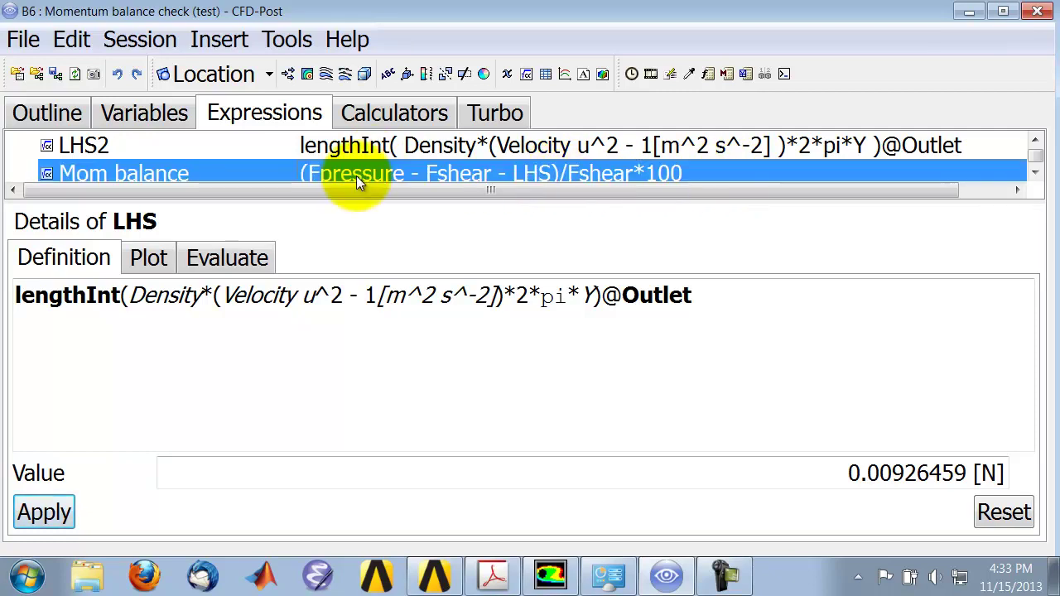
key("Down")
scroll(354, 171, "down", 1)
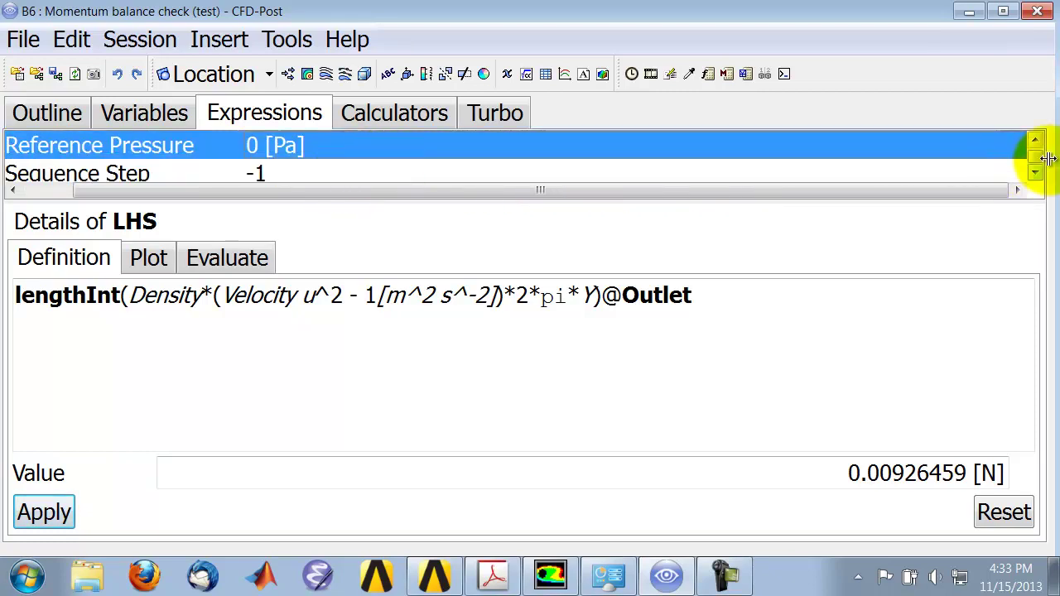
left_click(1035, 140)
left_click(387, 144)
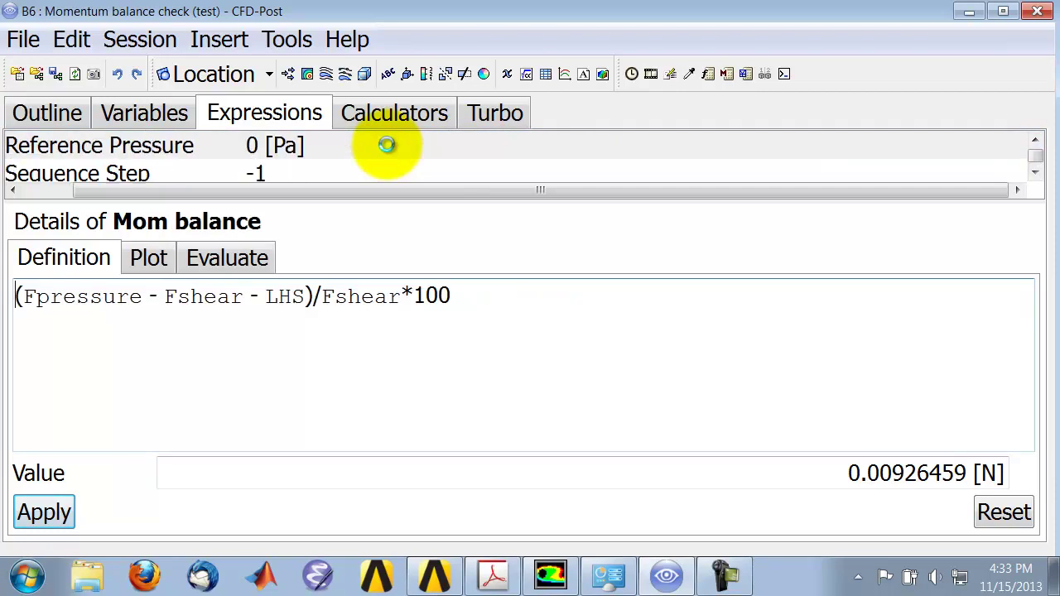
left_click(46, 512)
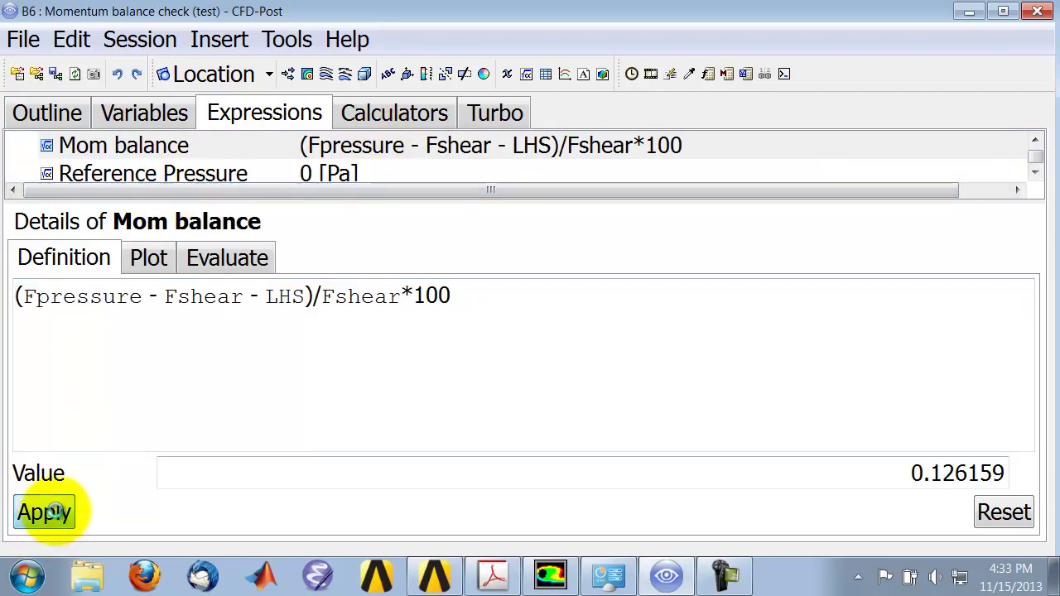